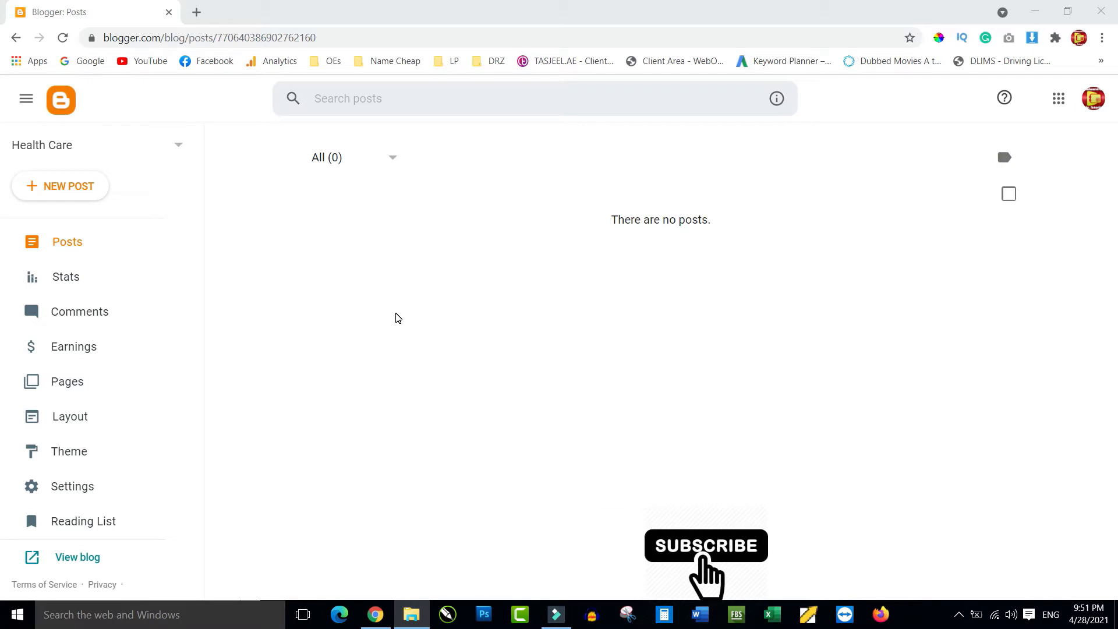
# Open the live Health Care blog and examine the blogspot part of its web address
pyautogui.click(76, 559)
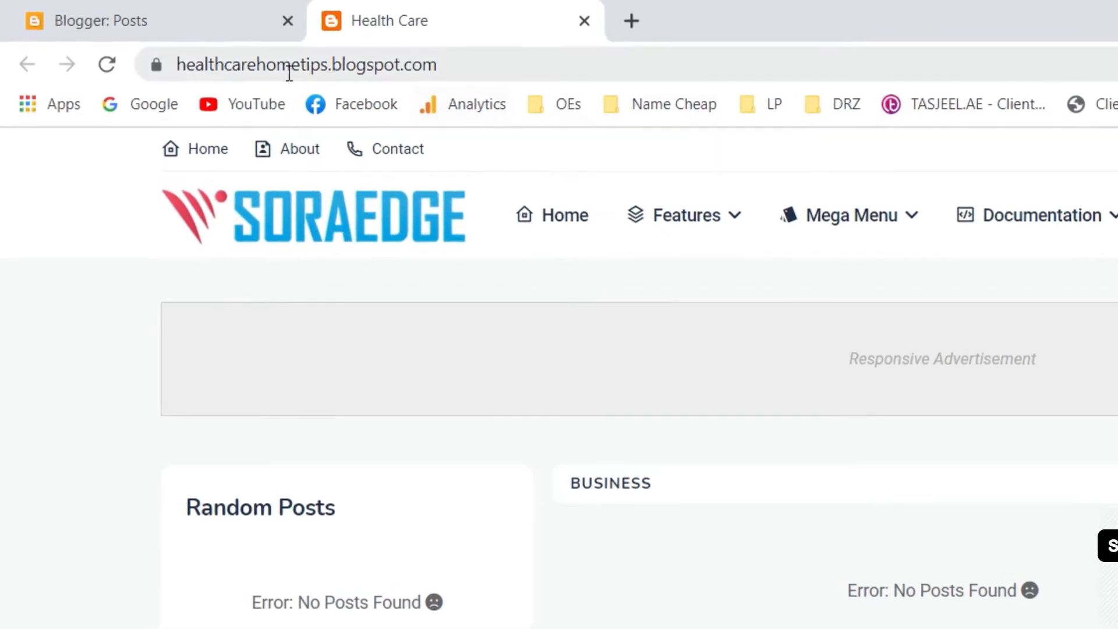
pyautogui.click(177, 62)
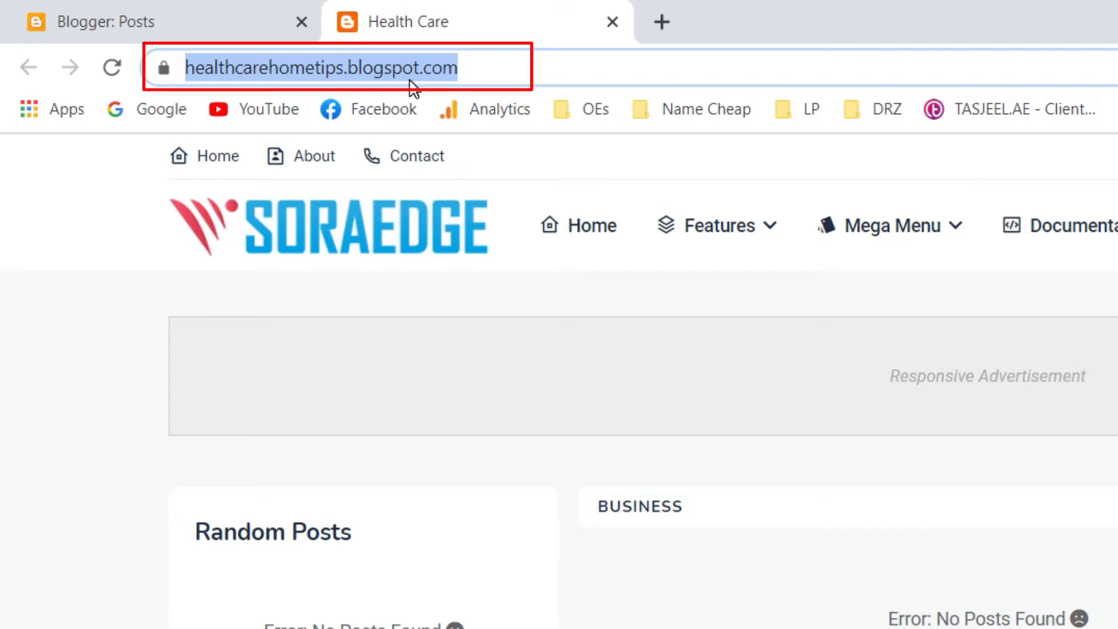
pyautogui.click(365, 69)
pyautogui.moveTo(412, 68); pyautogui.dragTo(486, 72)
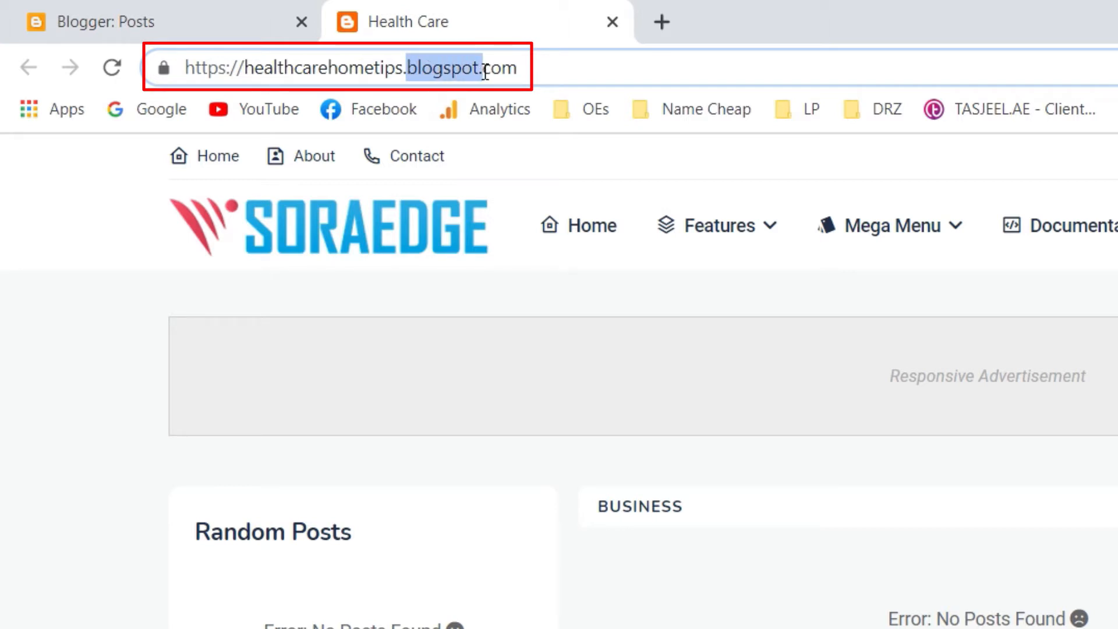
pyautogui.moveTo(723, 226)
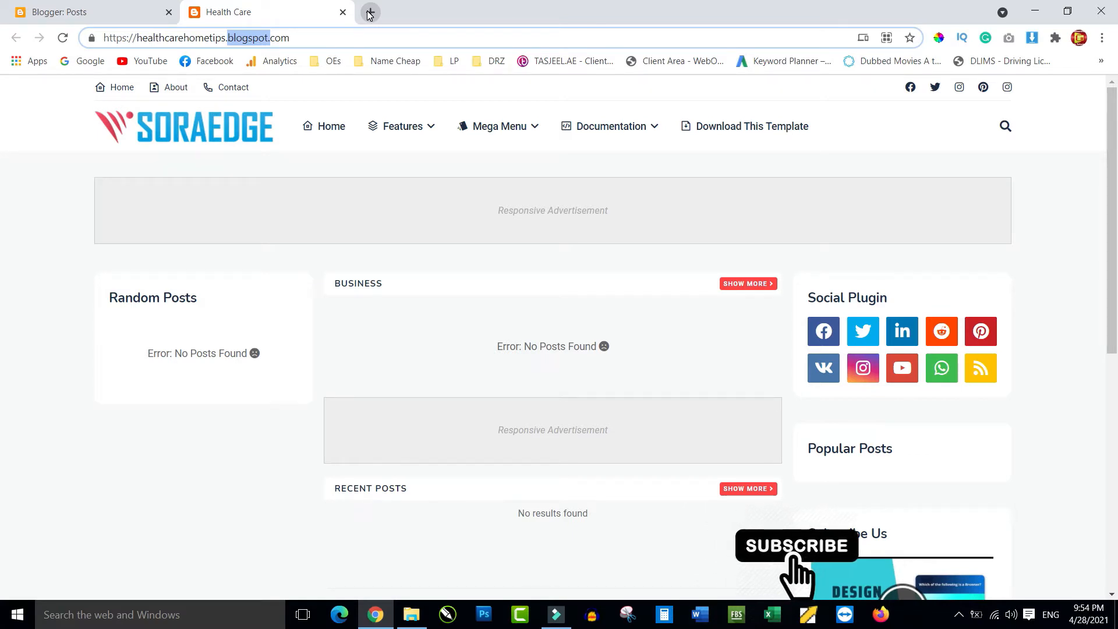
# Open the bookmarked Namecheap account dashboard in a new browser tab
pyautogui.click(369, 13)
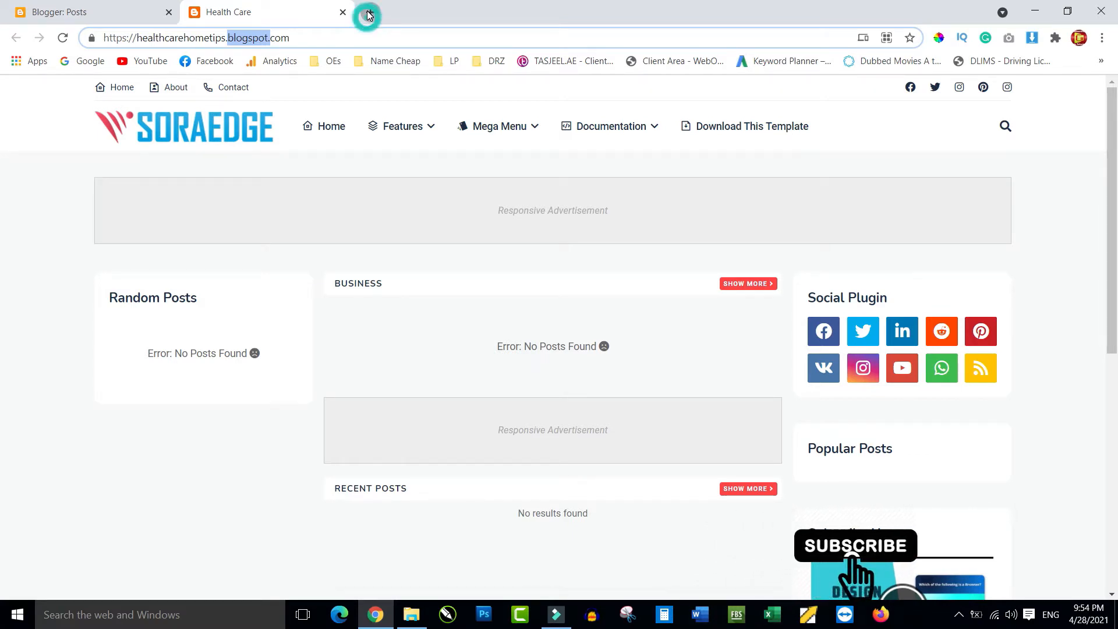
pyautogui.click(396, 61)
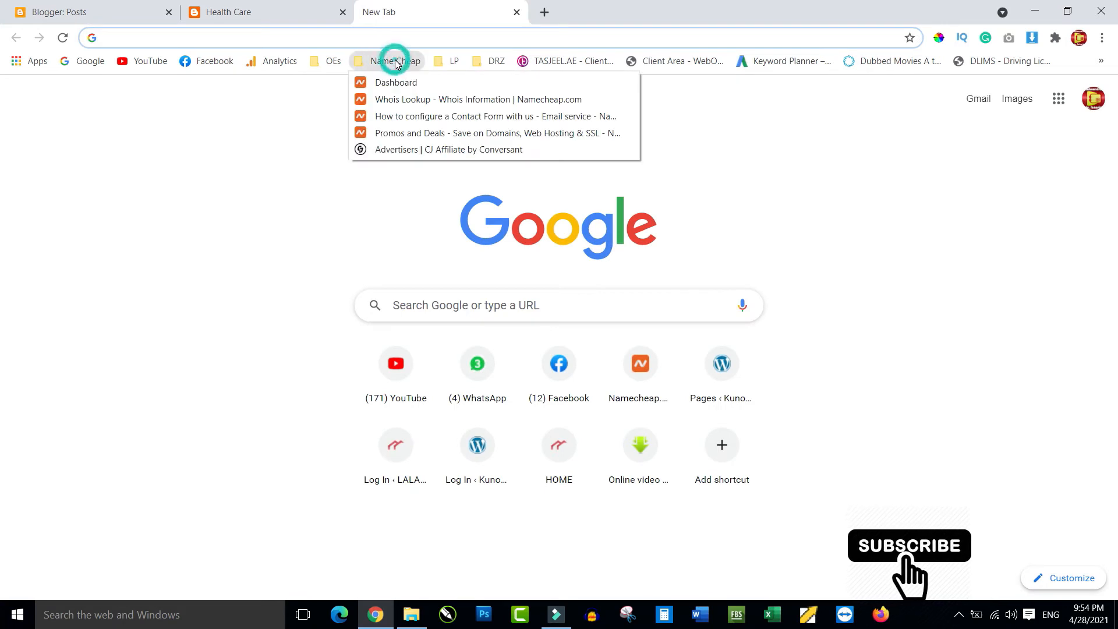
pyautogui.click(387, 83)
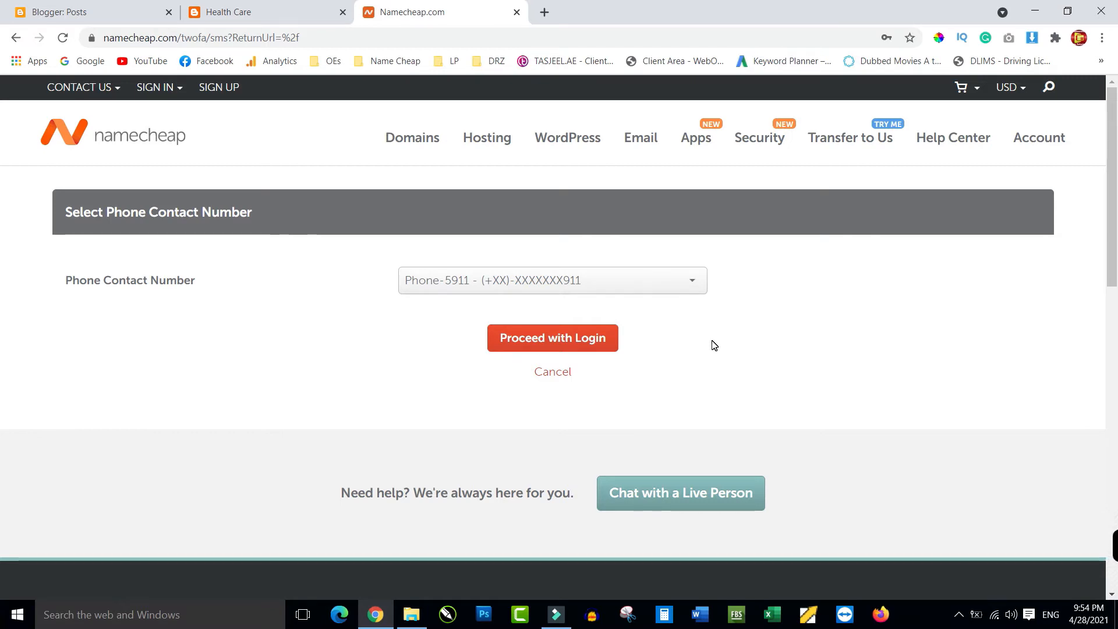
# Proceed with the login using the preselected phone contact, enter the verification code and submit it
pyautogui.click(555, 340)
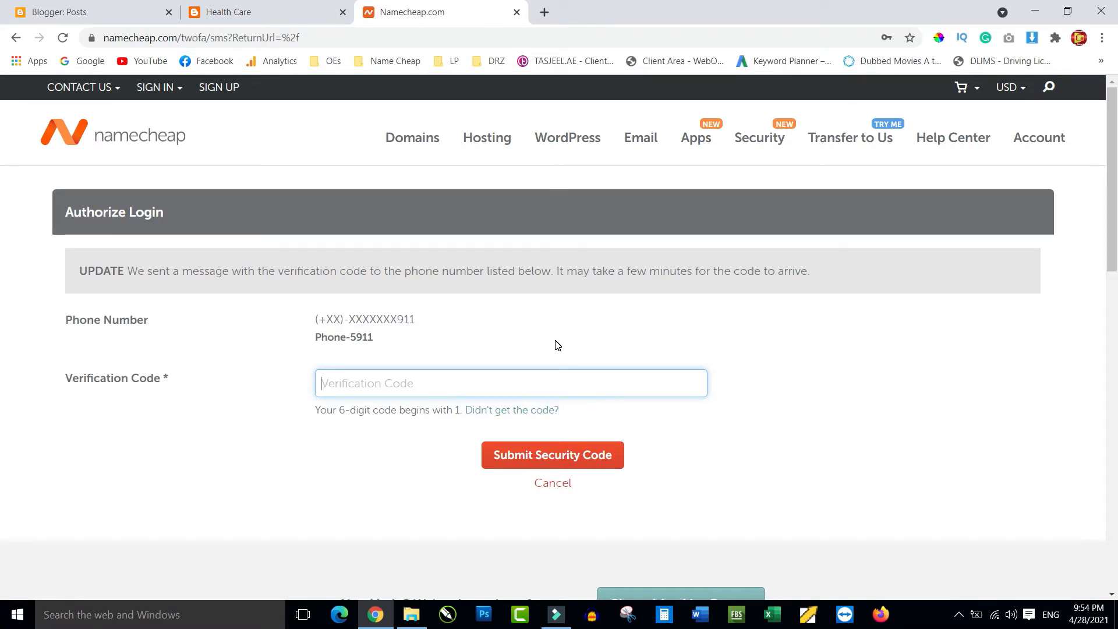
pyautogui.click(402, 389)
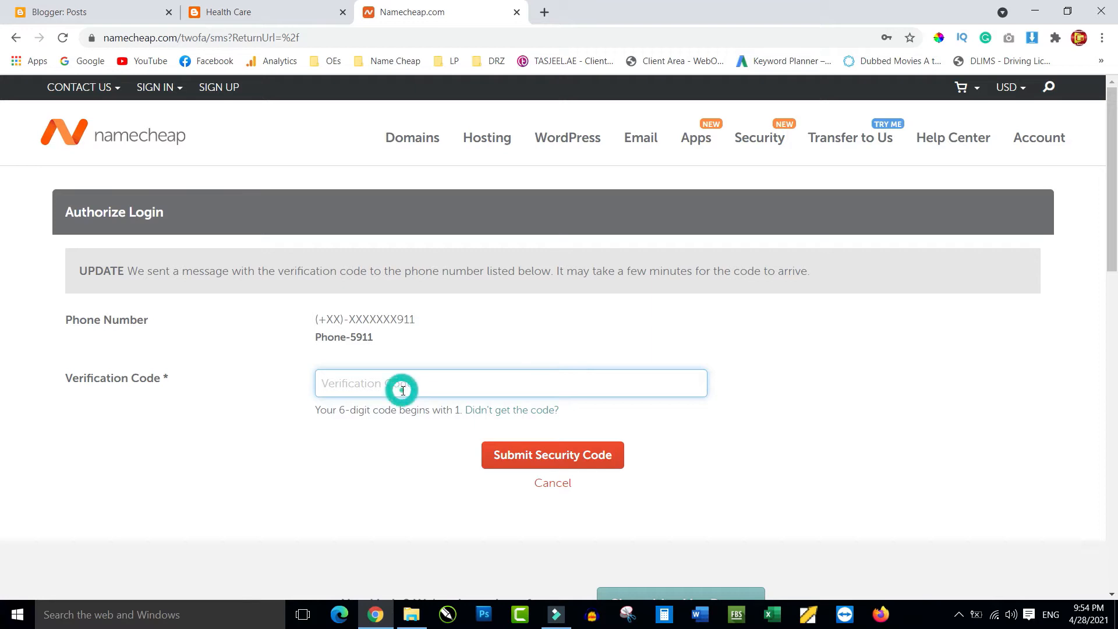
pyautogui.click(581, 463)
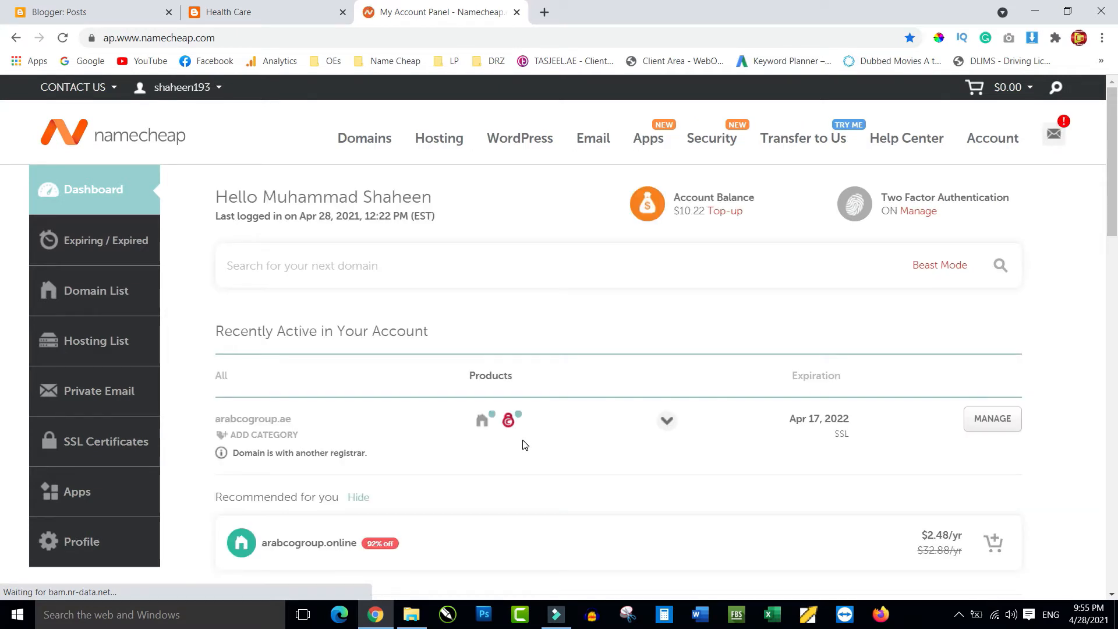
# Open the full list of domains in the account
pyautogui.scroll(-7, 458, 438)
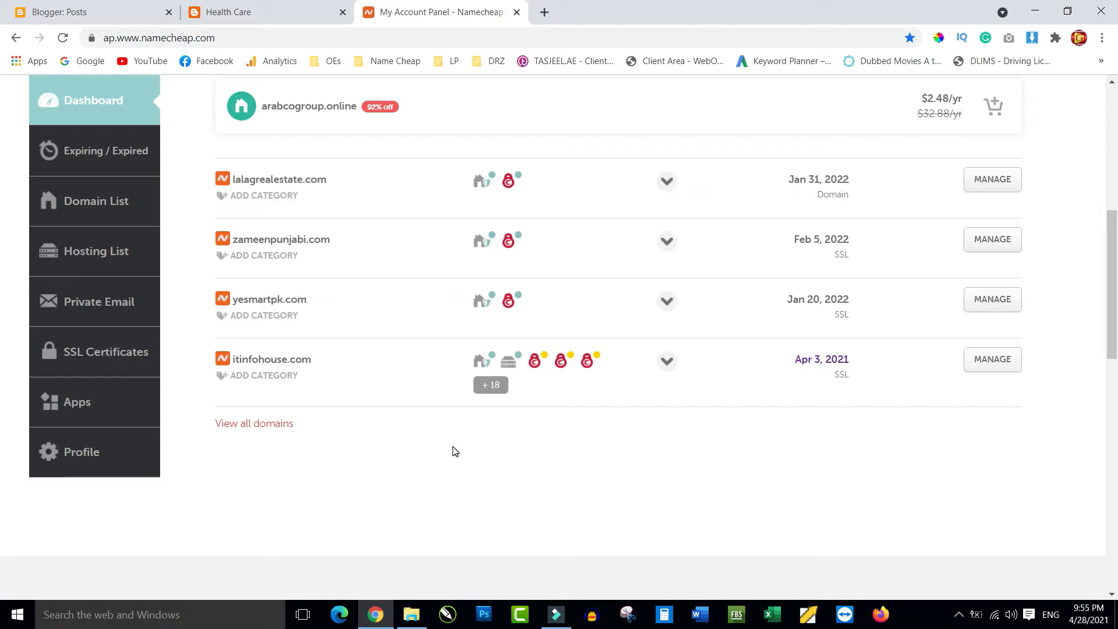
pyautogui.click(274, 427)
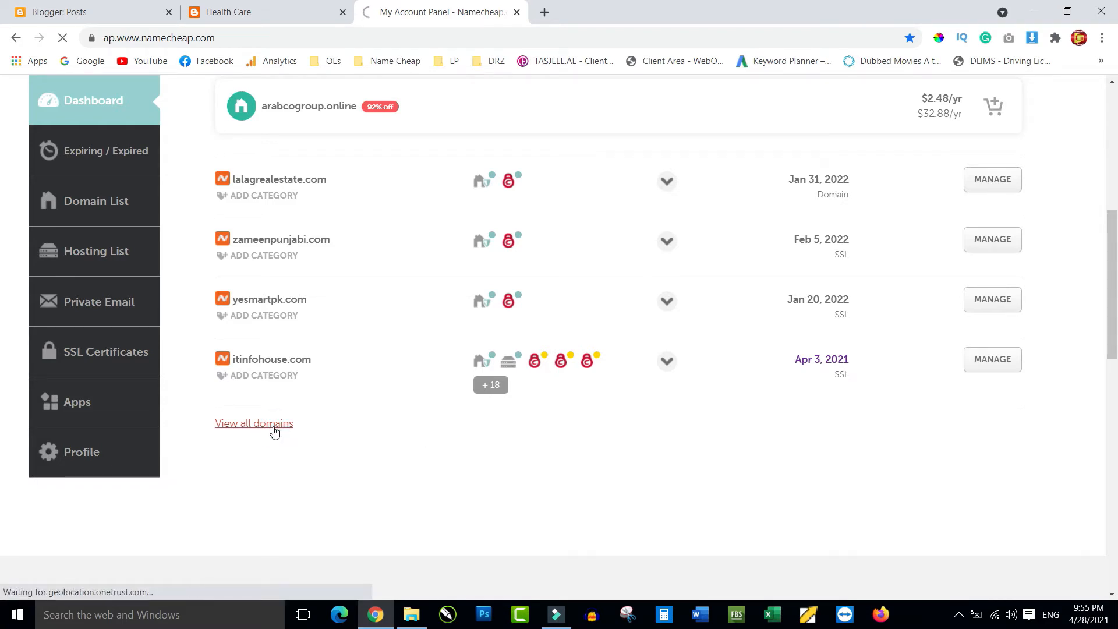
# Find healthcarehometips.com in the domain list and compare it with the Health Care blog's blogspot address
pyautogui.click(230, 21)
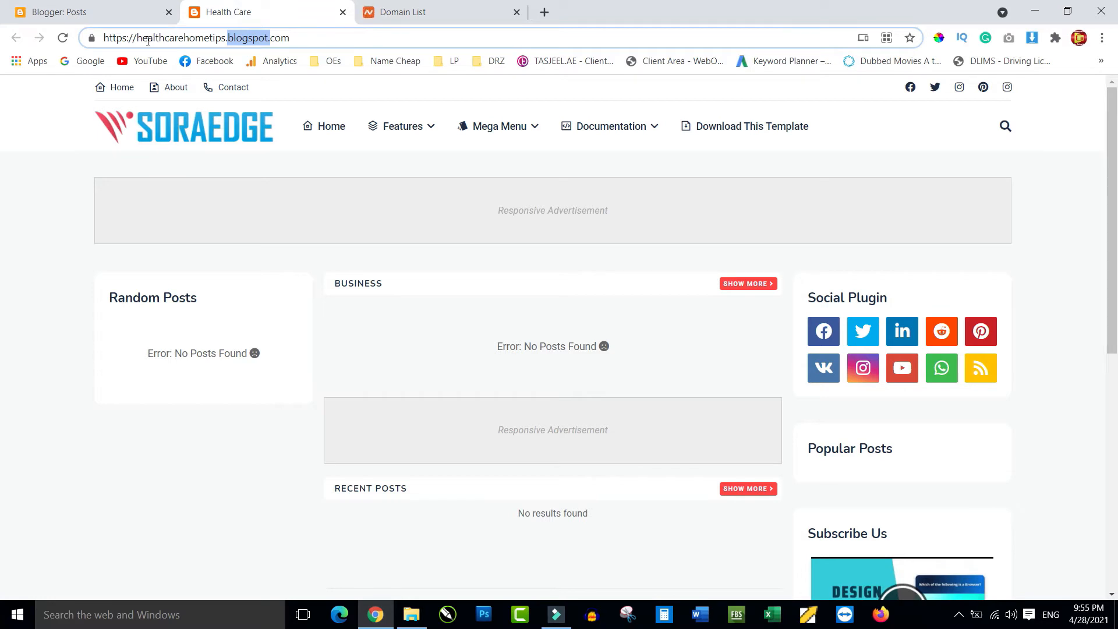
pyautogui.click(287, 37)
pyautogui.click(428, 12)
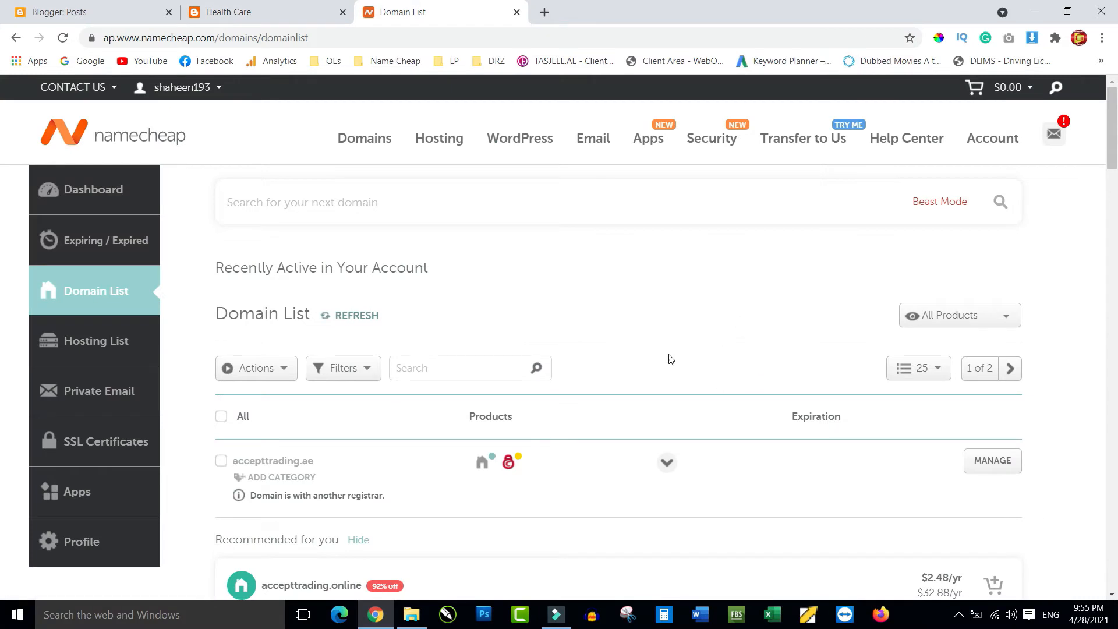
pyautogui.scroll(-8, 671, 360)
pyautogui.scroll(-7, 638, 364)
pyautogui.scroll(-3, 638, 364)
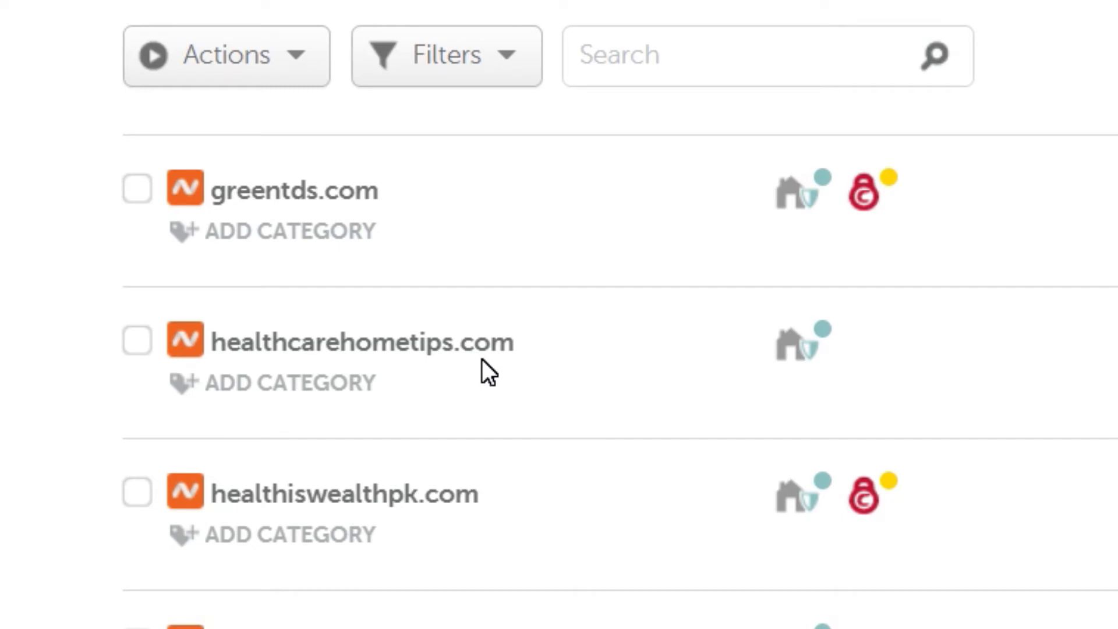
pyautogui.click(247, 15)
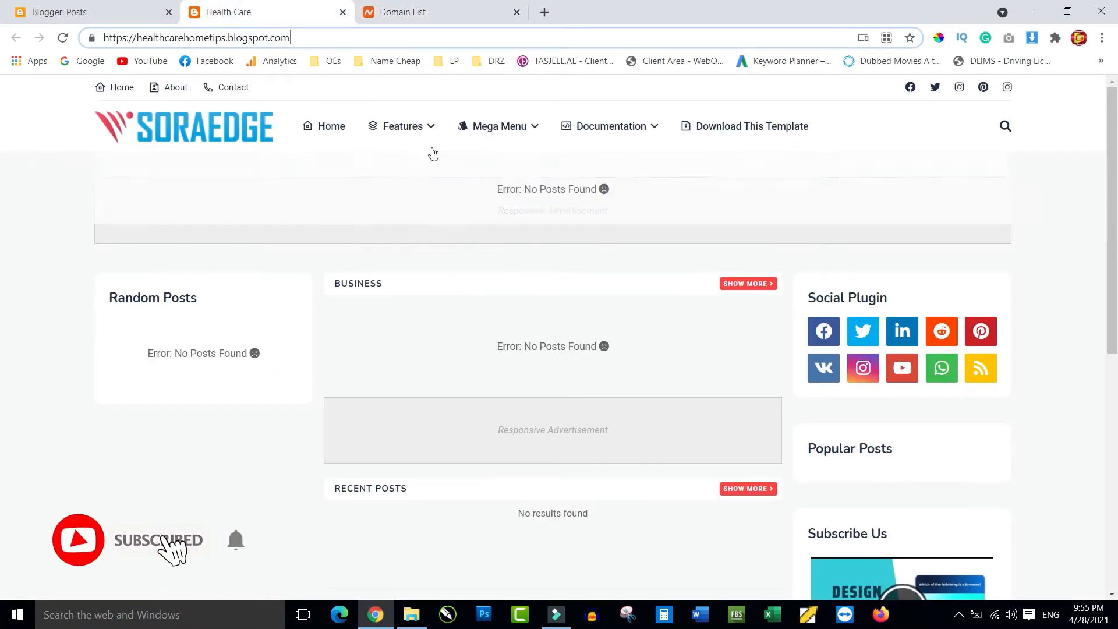
pyautogui.click(84, 14)
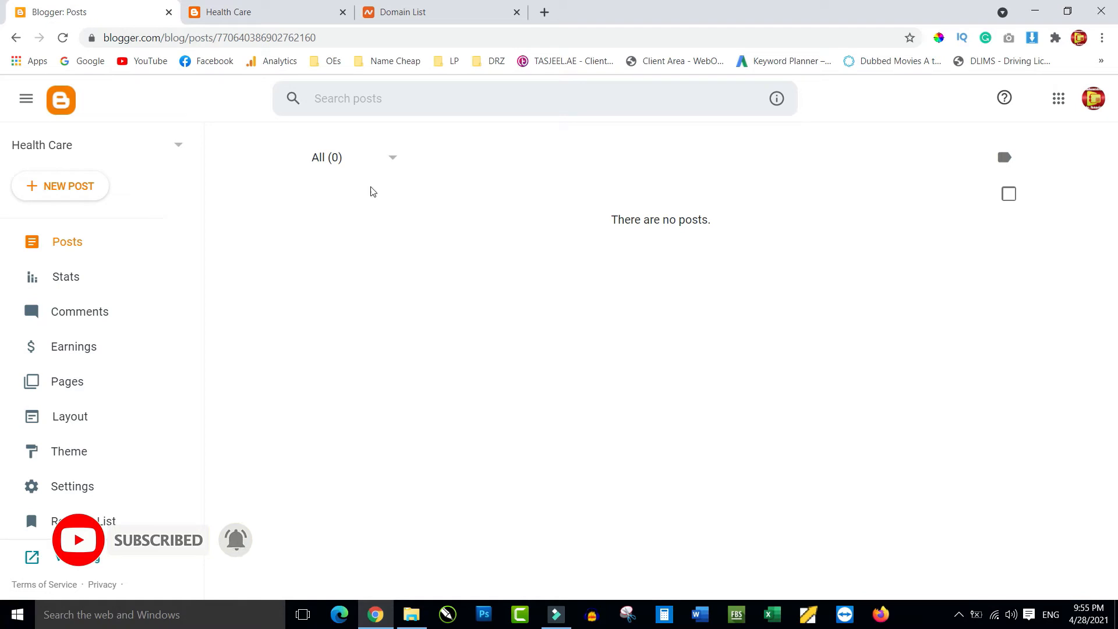
pyautogui.click(420, 14)
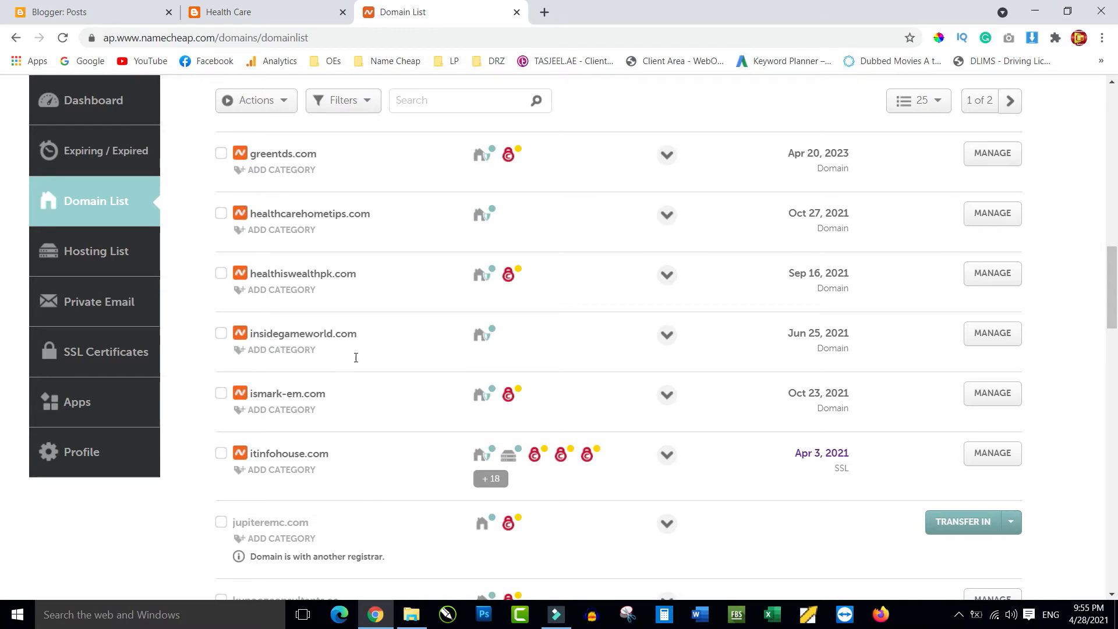
pyautogui.click(250, 12)
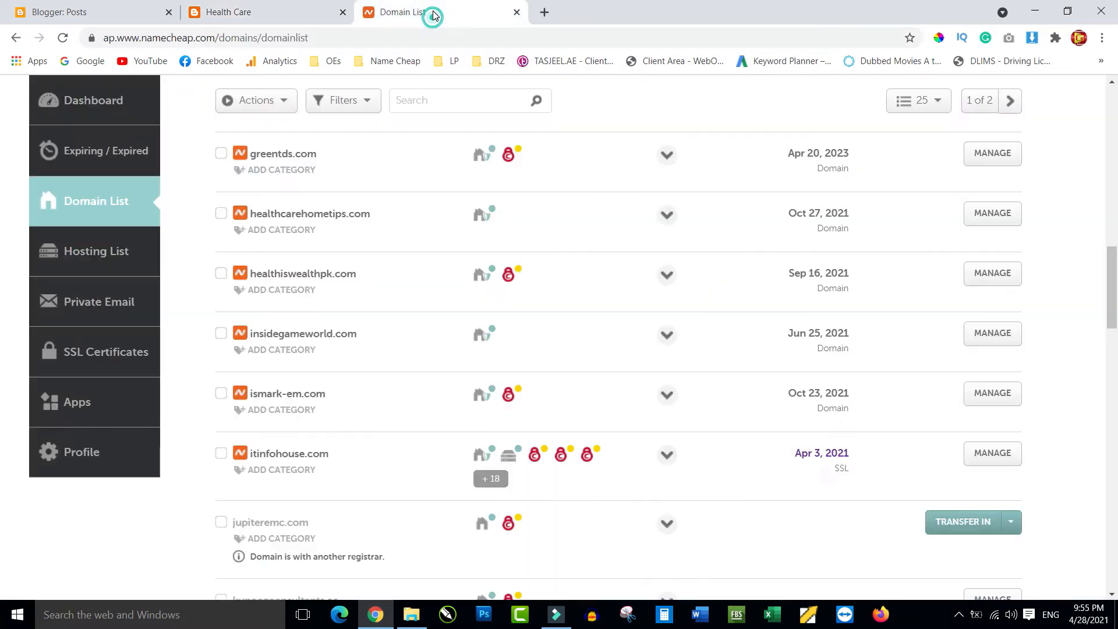
pyautogui.click(434, 16)
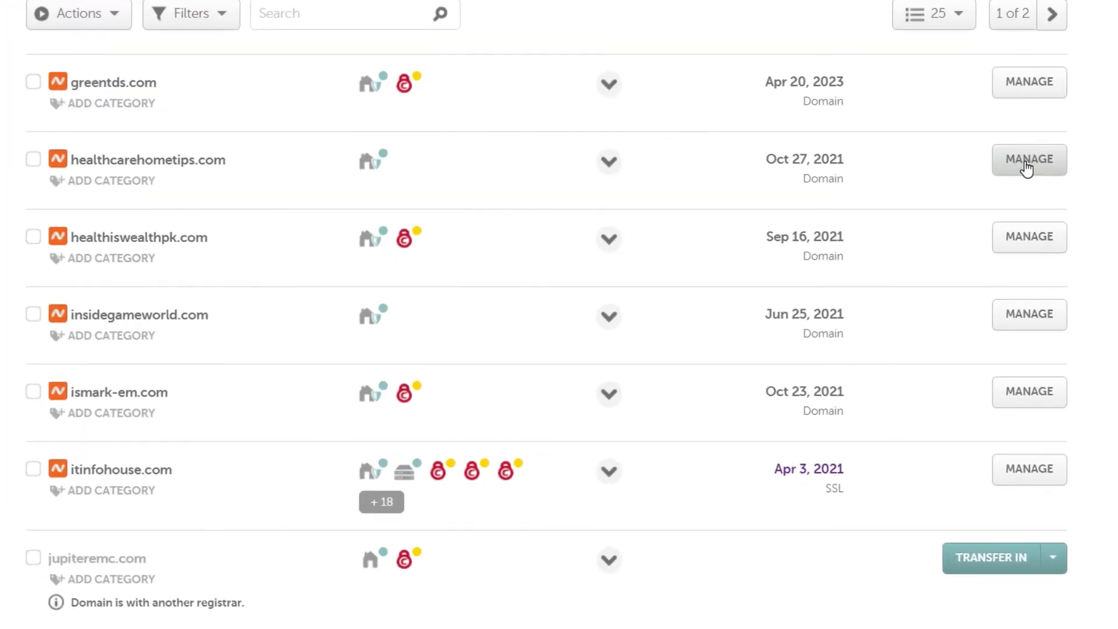
# Open the management page of healthcarehometips.com and review the nameserver options offered there
pyautogui.click(992, 215)
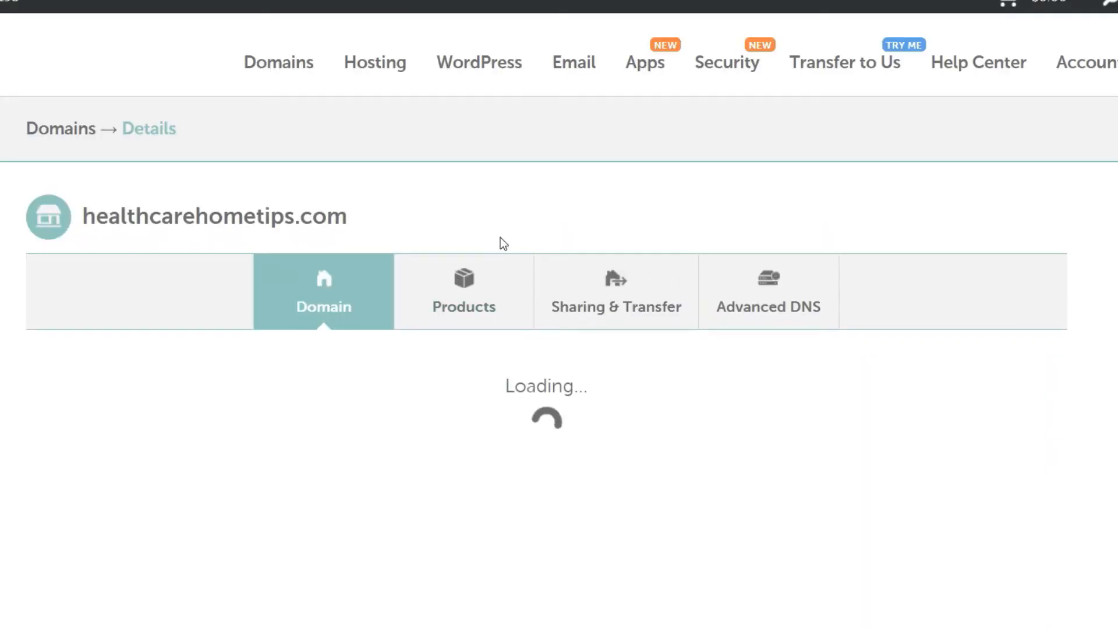
pyautogui.scroll(-5, 501, 237)
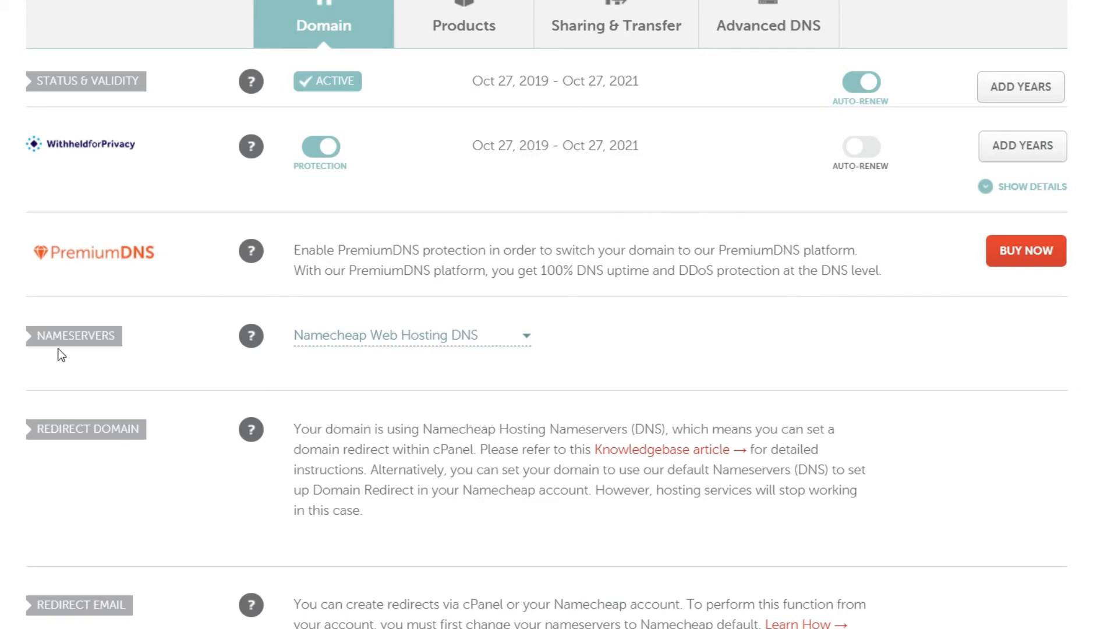
pyautogui.click(525, 339)
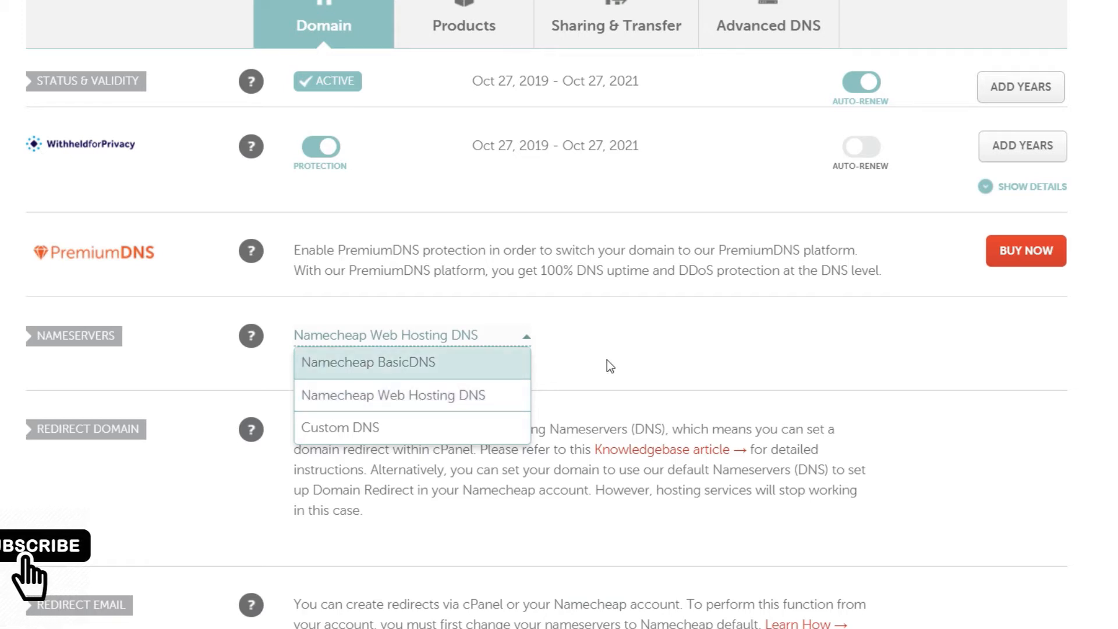
pyautogui.click(632, 352)
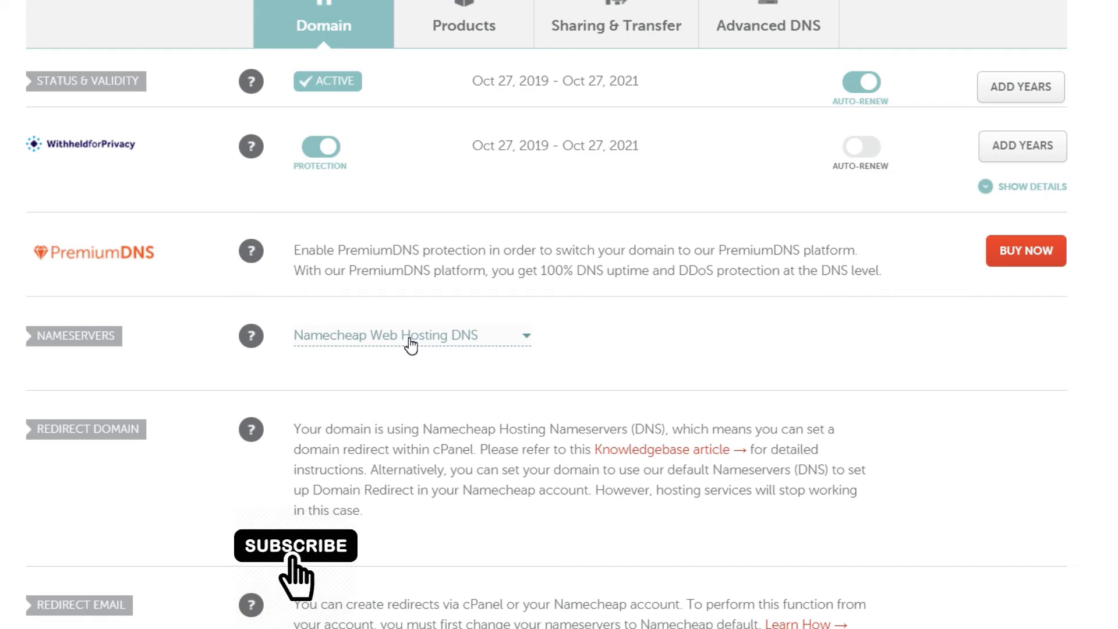
pyautogui.click(411, 344)
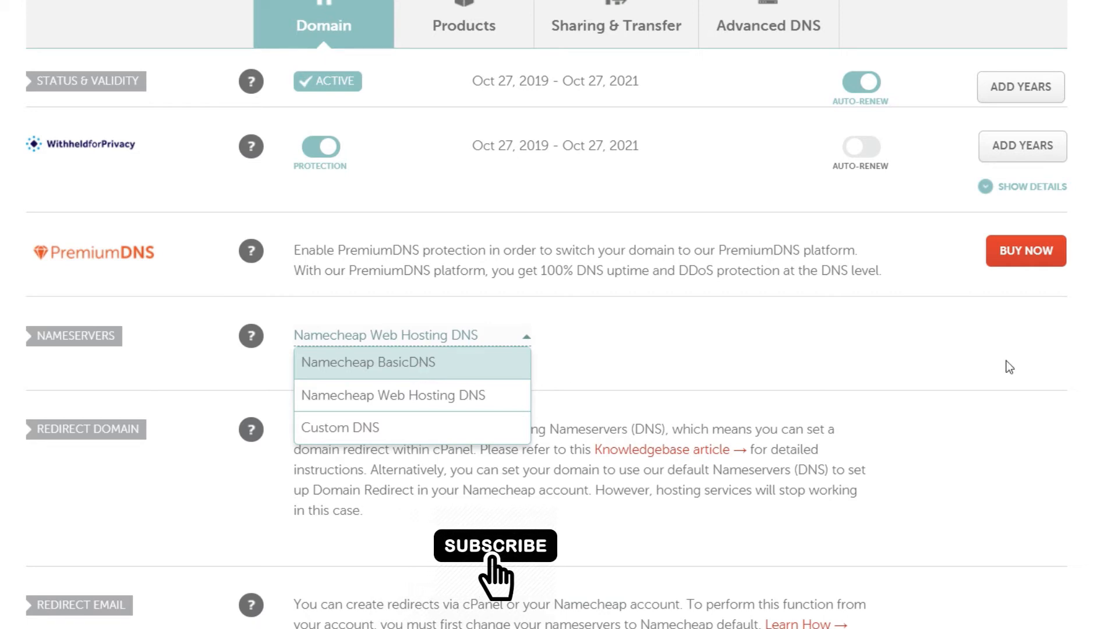
pyautogui.click(1100, 346)
pyautogui.scroll(3, 1100, 348)
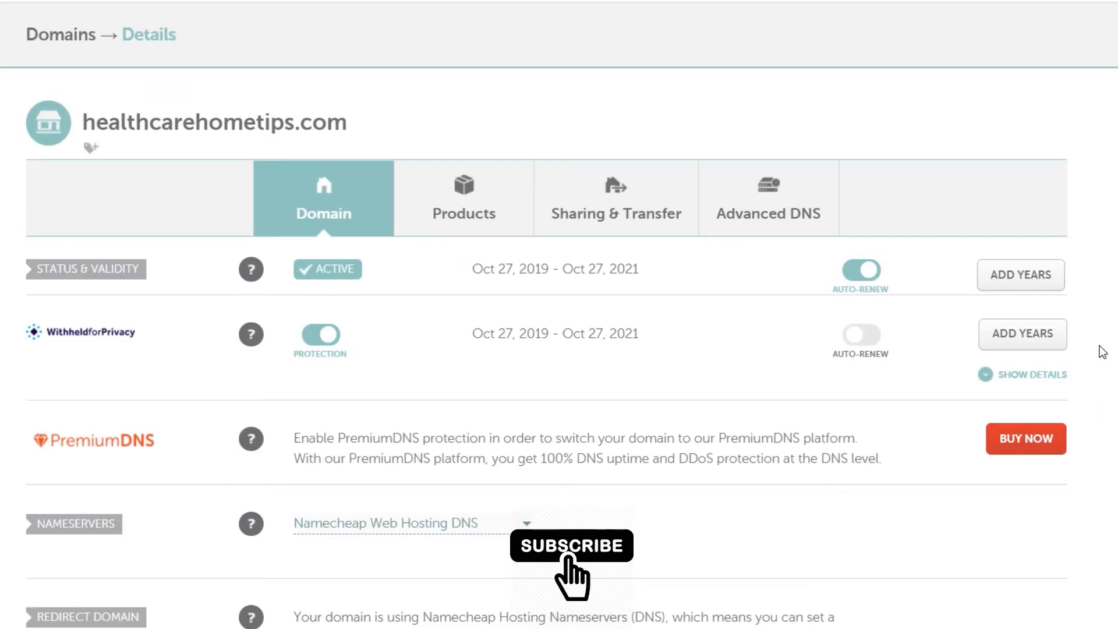
pyautogui.scroll(-2, 541, 386)
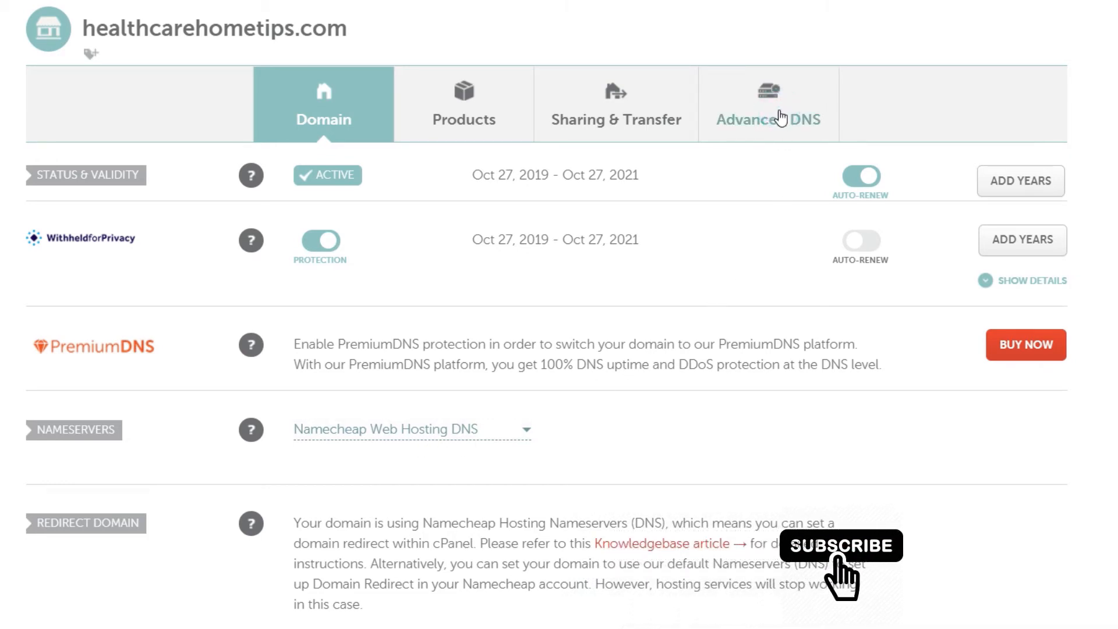
# Check the domain's Advanced DNS page for host record settings and return to the domain details
pyautogui.click(781, 118)
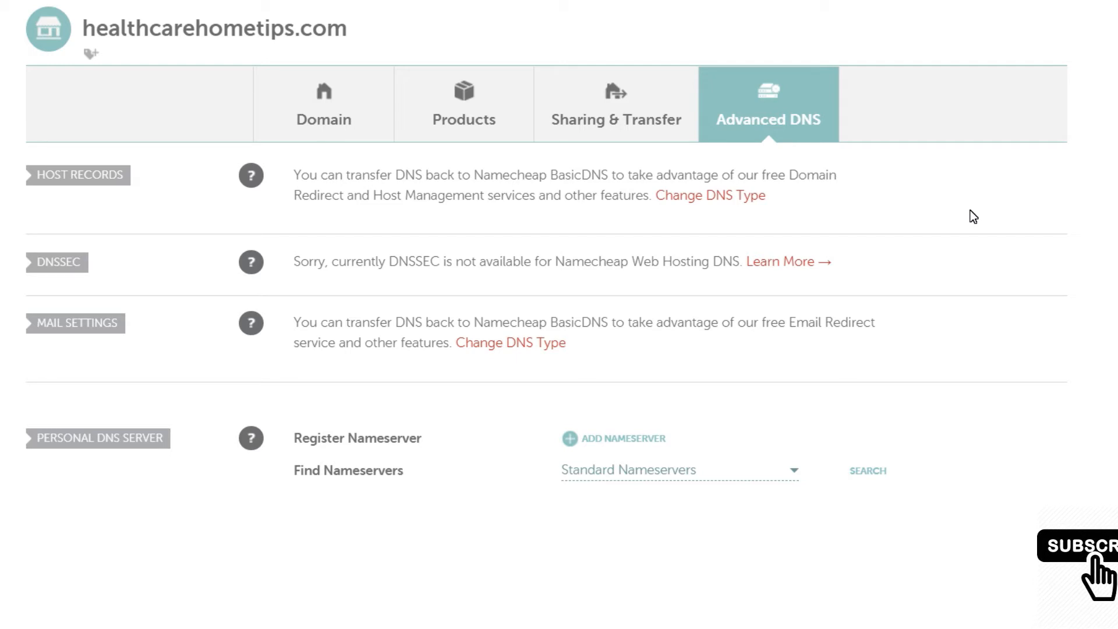
pyautogui.click(341, 118)
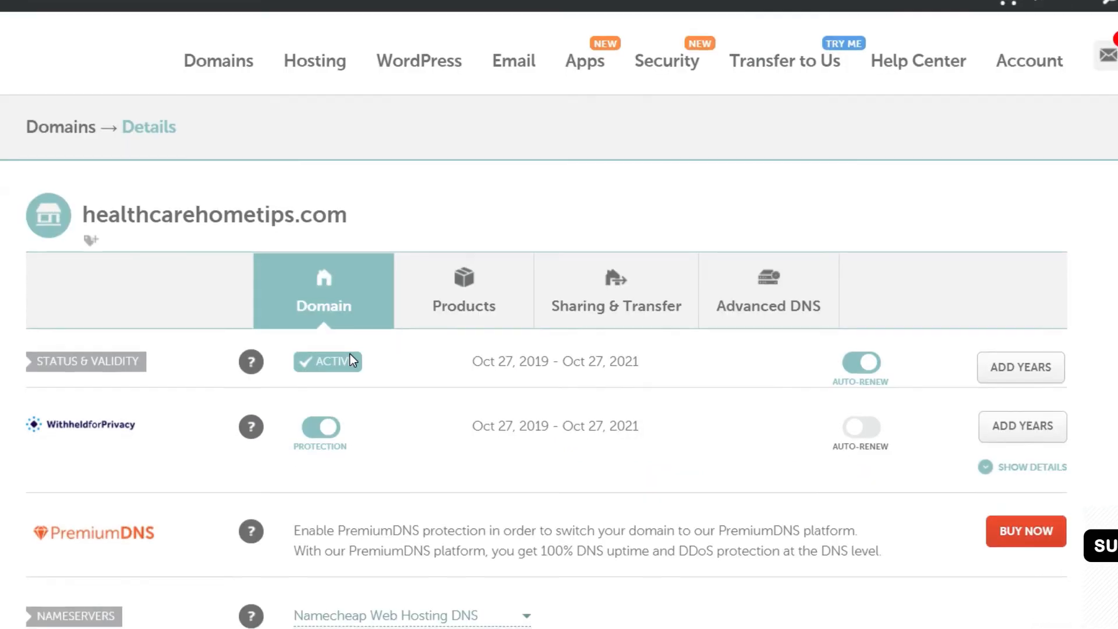
pyautogui.scroll(-5, 349, 359)
pyautogui.scroll(3, 394, 294)
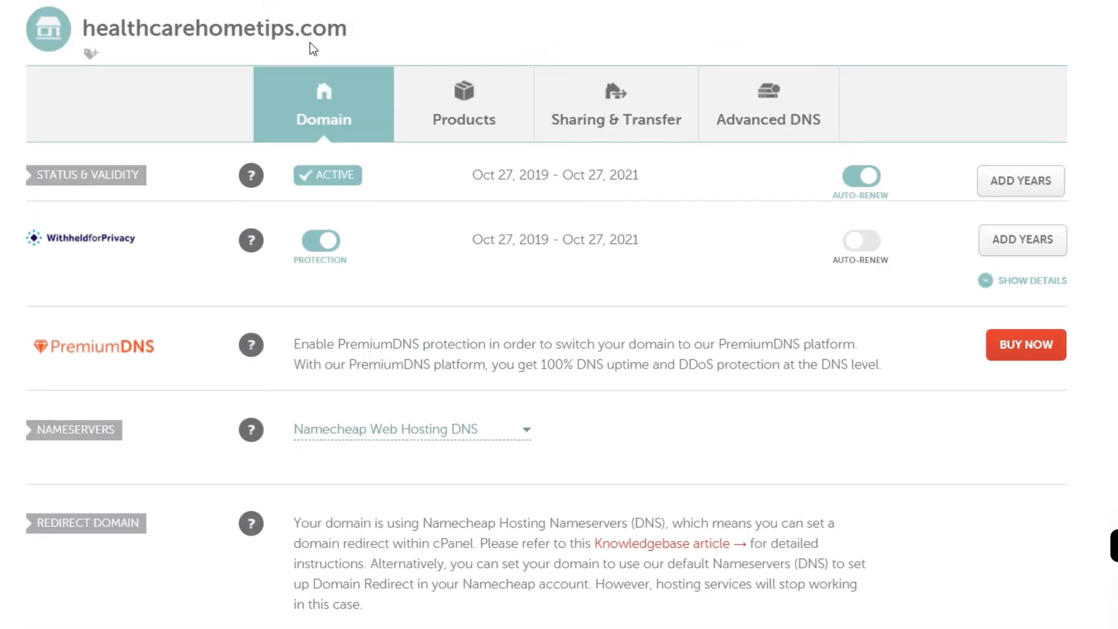
# Set the nameservers of healthcarehometips.com to Namecheap BasicDNS and save the change
pyautogui.click(457, 434)
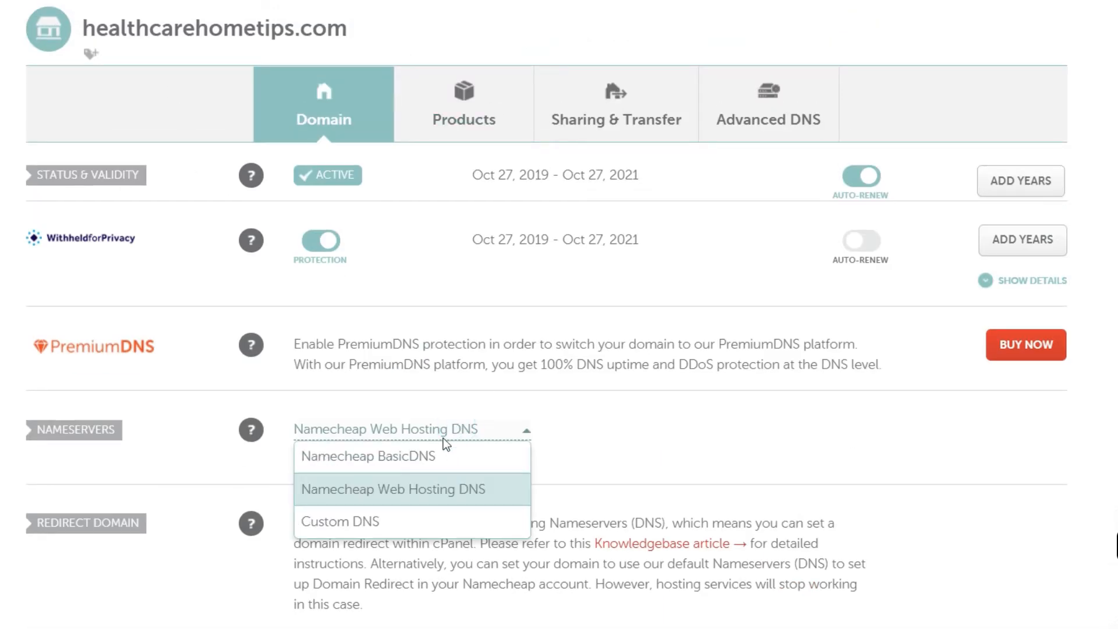
pyautogui.click(405, 456)
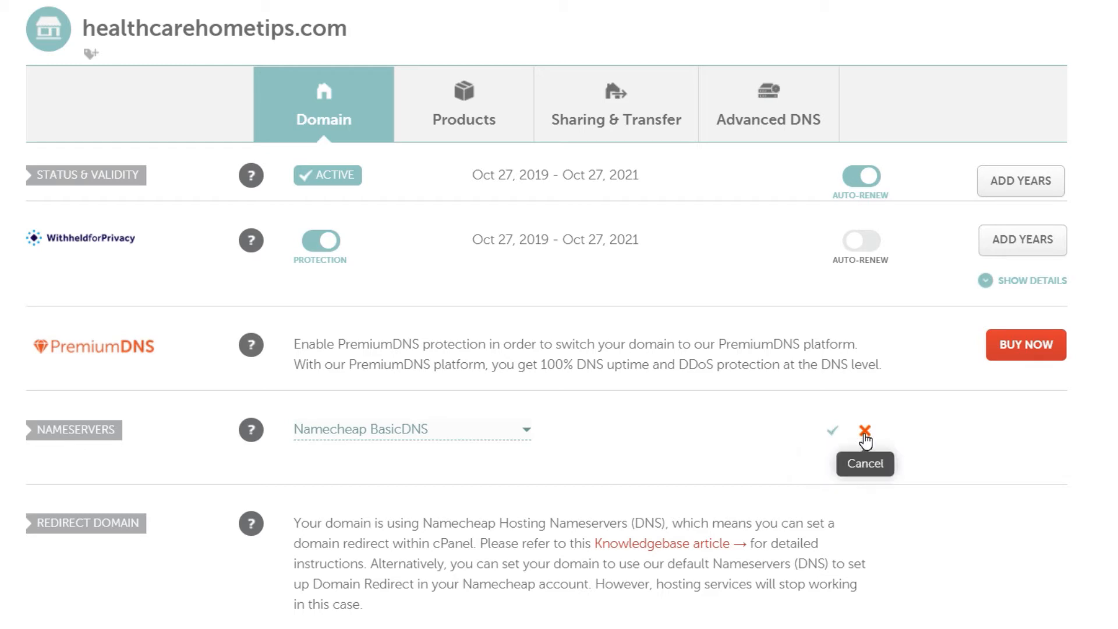
pyautogui.click(833, 432)
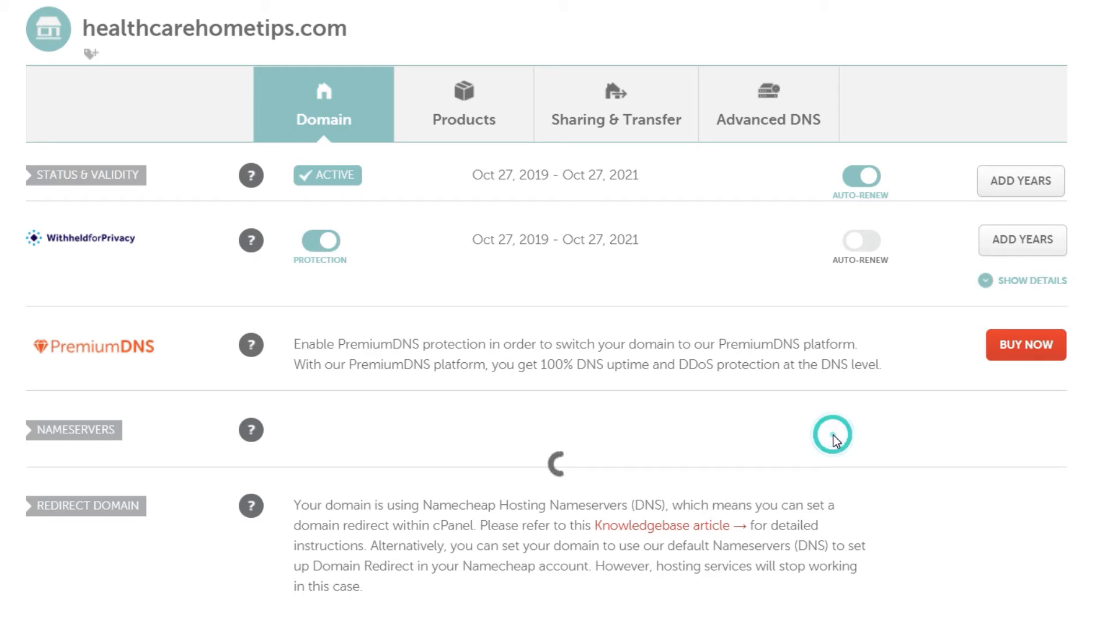
# Open the Advanced DNS host records of healthcarehometips.com
pyautogui.scroll(1, 583, 257)
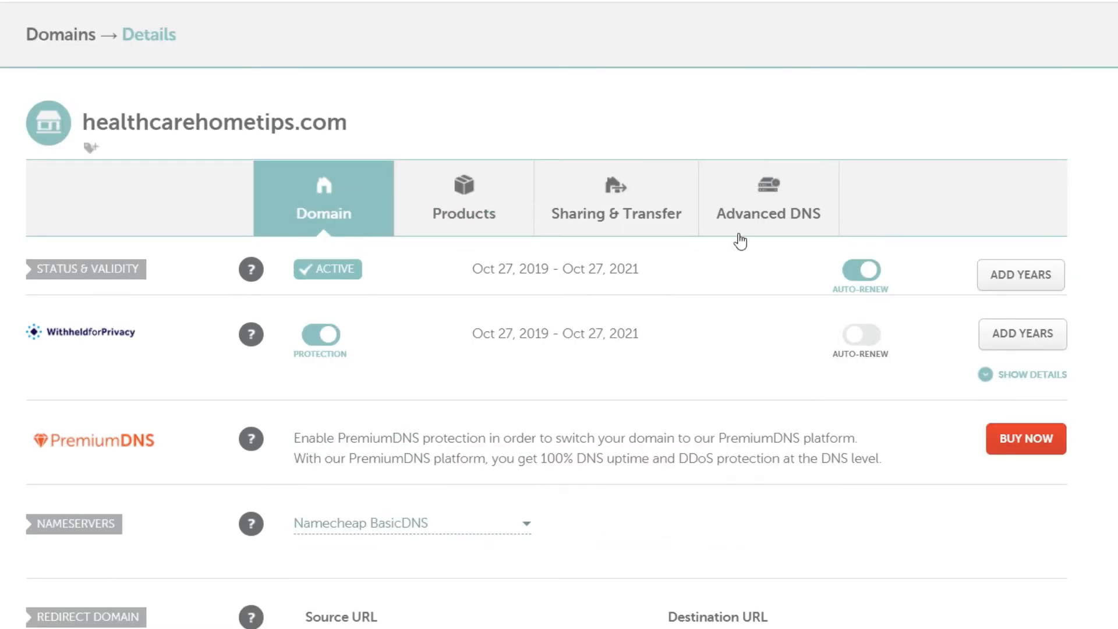
pyautogui.click(760, 208)
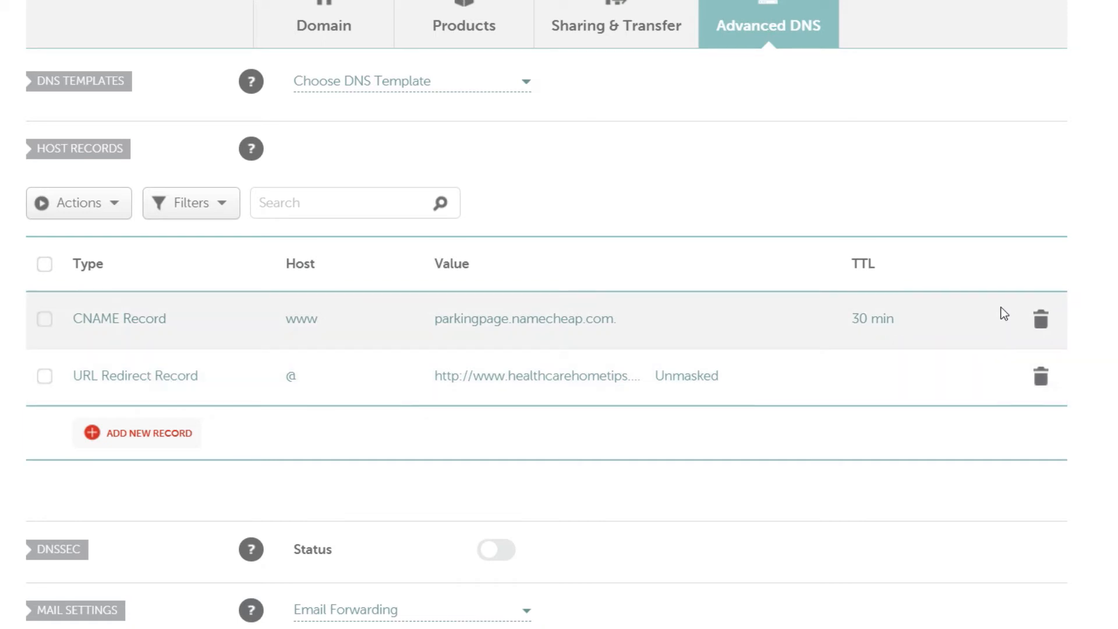
# Delete the existing www CNAME record and the @ URL Redirect record from the domain's host records
pyautogui.click(1042, 325)
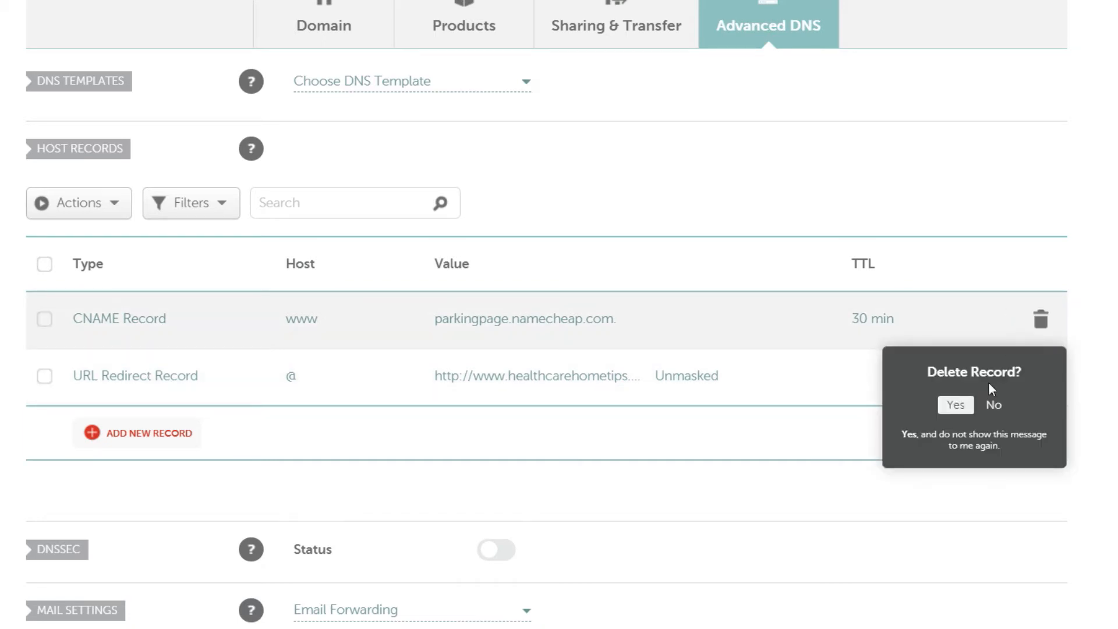
pyautogui.click(954, 402)
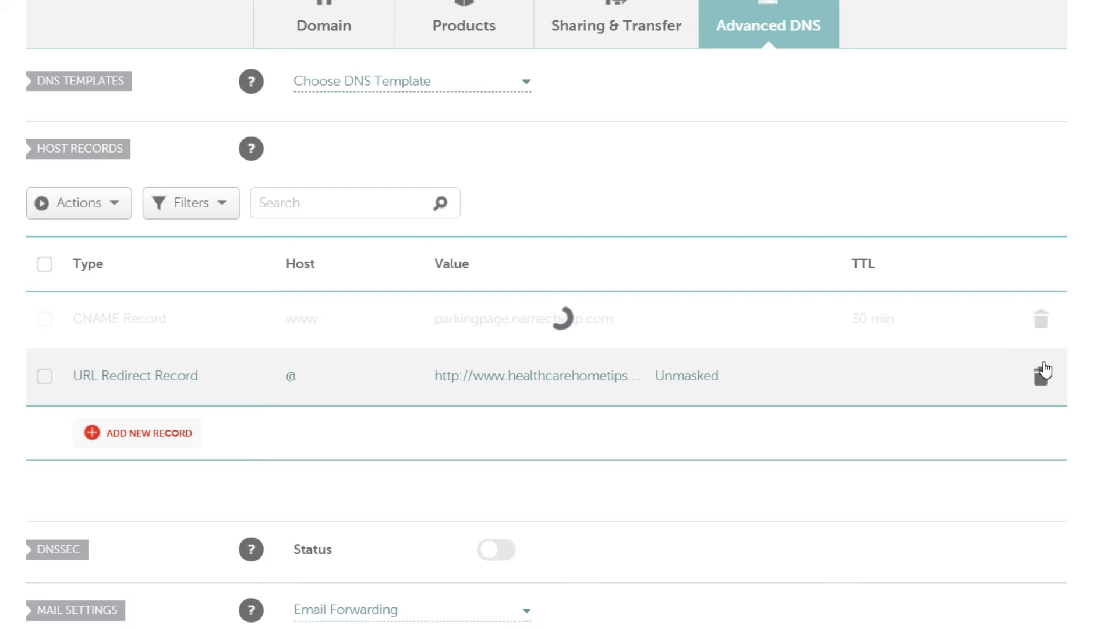
pyautogui.click(1042, 324)
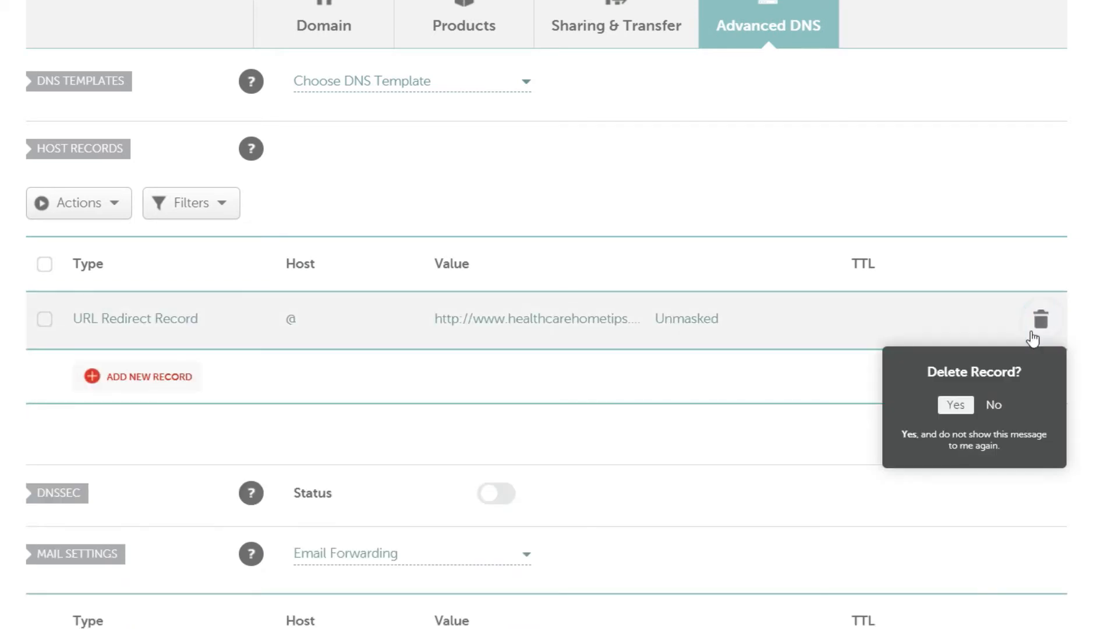
pyautogui.click(953, 404)
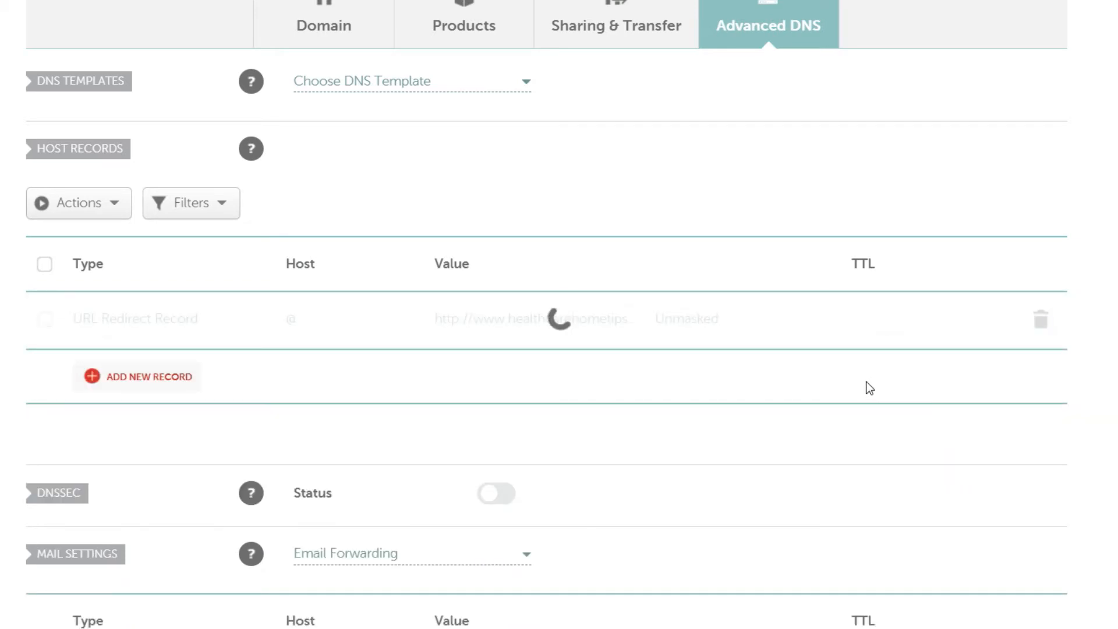
# Copy the domain name healthcarehometips.com from the heading of the domain details page
pyautogui.scroll(5, 861, 379)
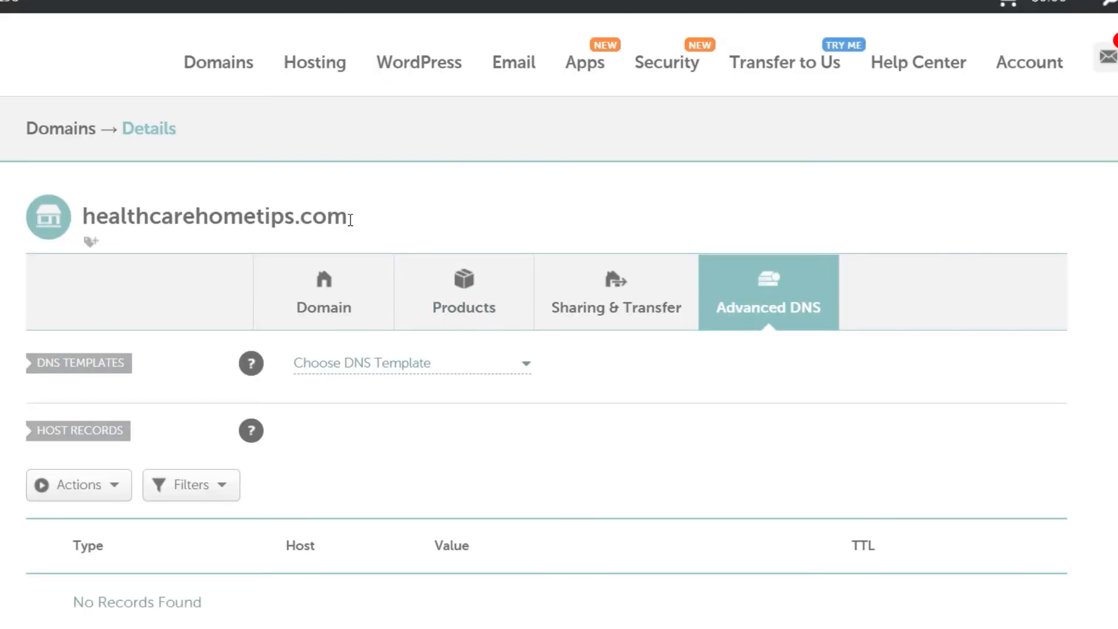
pyautogui.moveTo(350, 220)
pyautogui.mouseDown()
pyautogui.moveTo(125, 220)
pyautogui.moveTo(86, 233)
pyautogui.moveTo(95, 224)
pyautogui.mouseUp()
pyautogui.rightClick(196, 217)
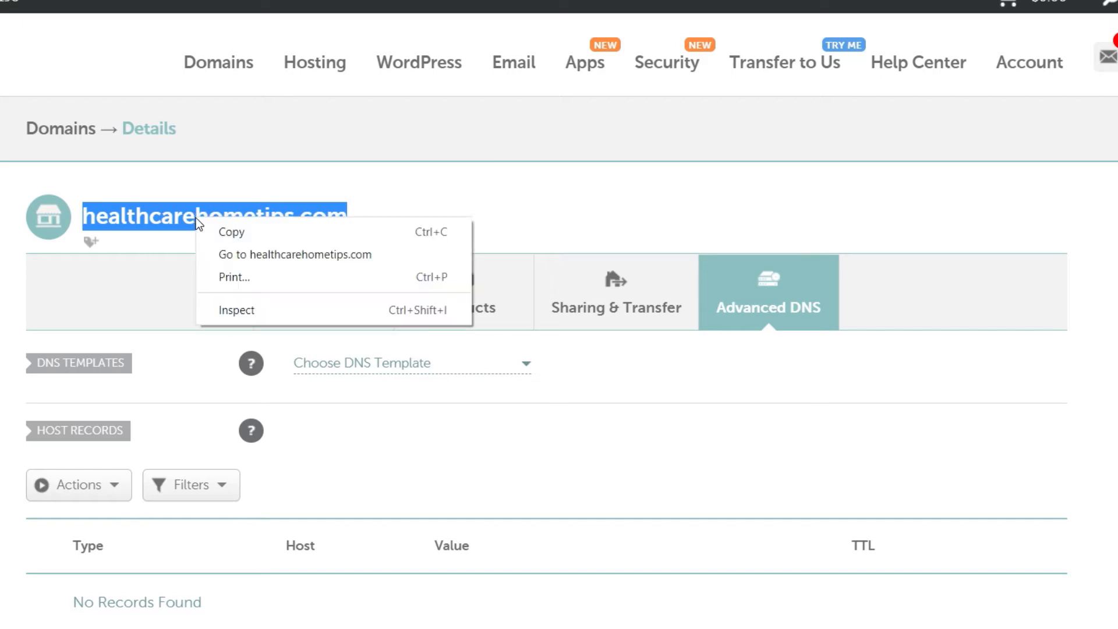
pyautogui.click(273, 234)
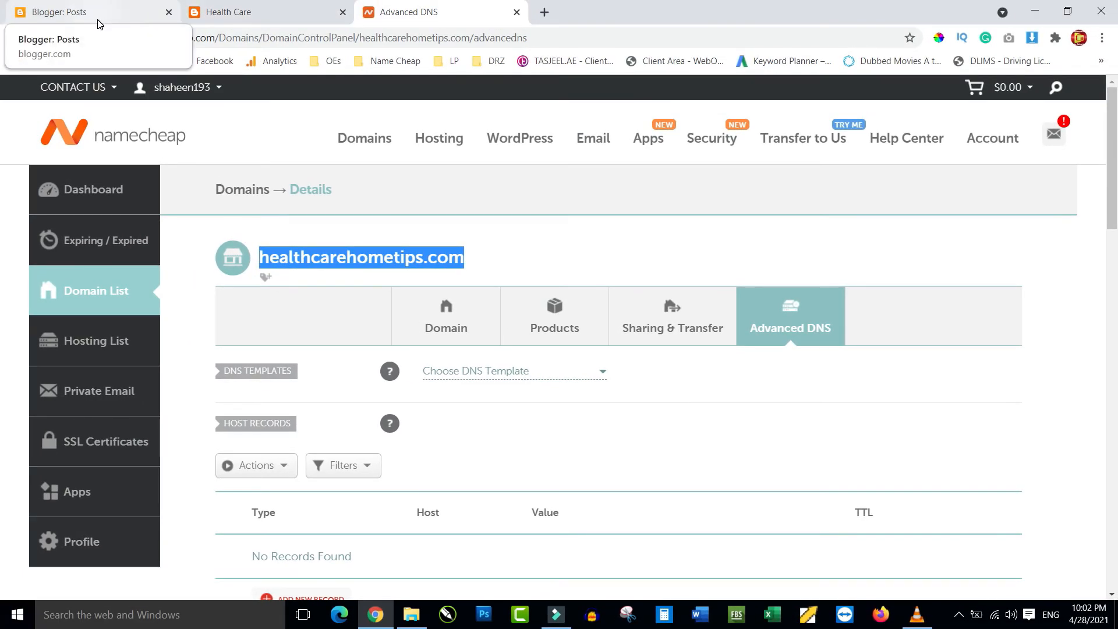
# Switch to Blogger and go to the Publishing section of the Health Care blog's settings
pyautogui.click(85, 16)
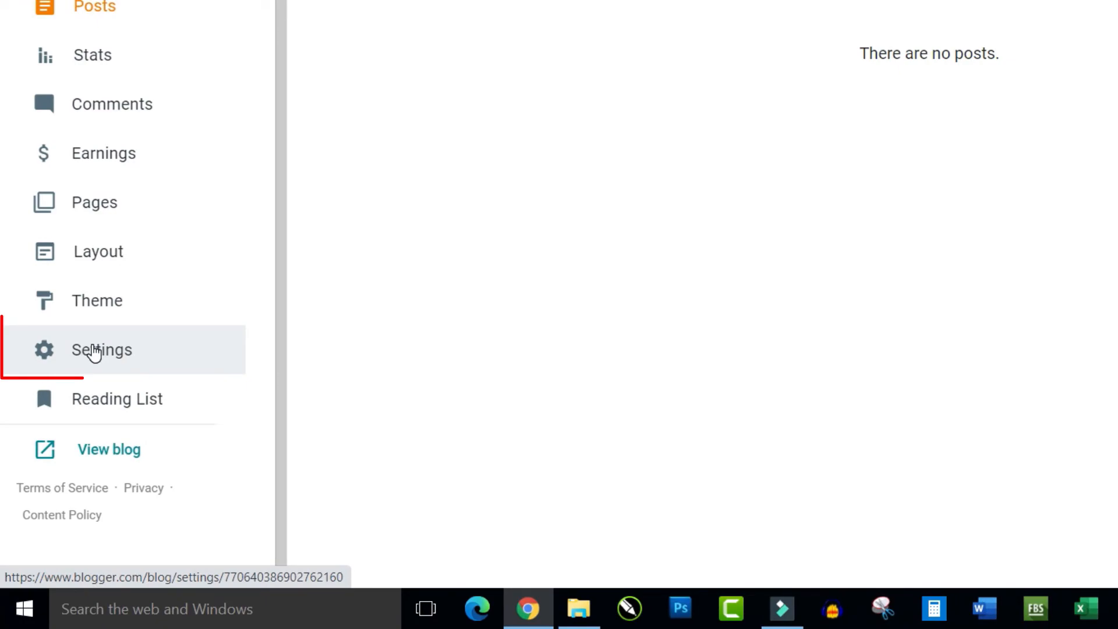
pyautogui.click(91, 364)
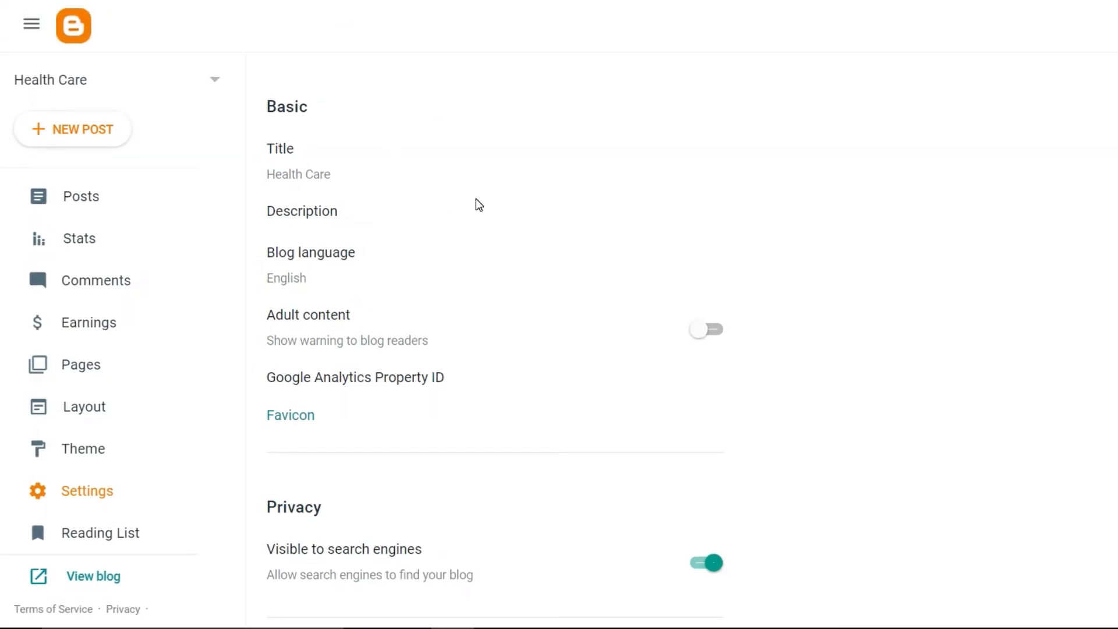
pyautogui.scroll(-5, 492, 227)
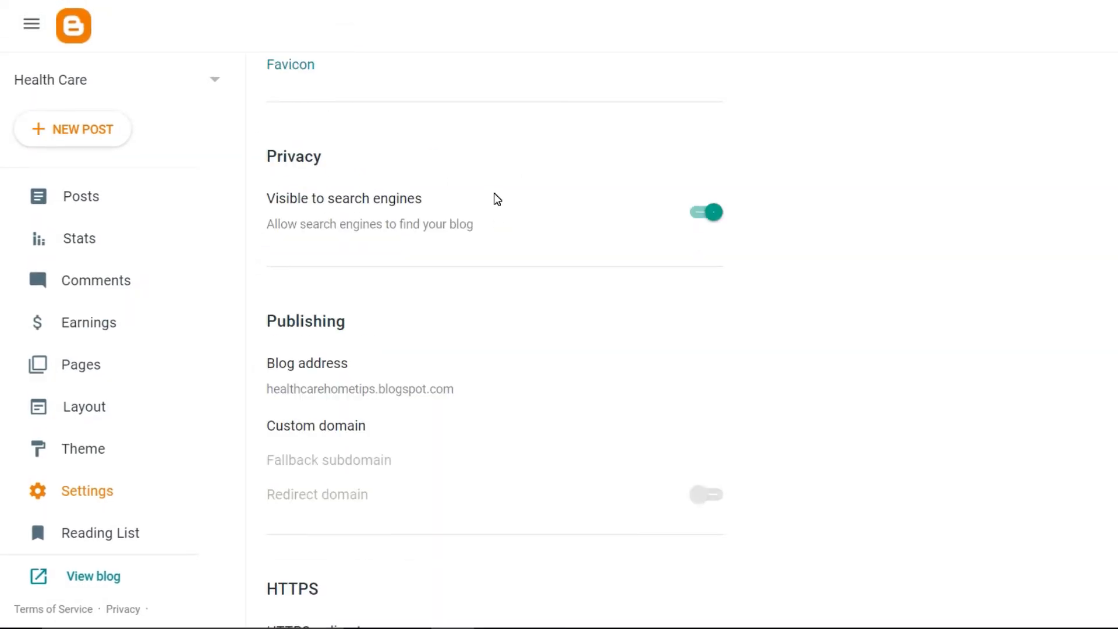
pyautogui.scroll(-3, 494, 199)
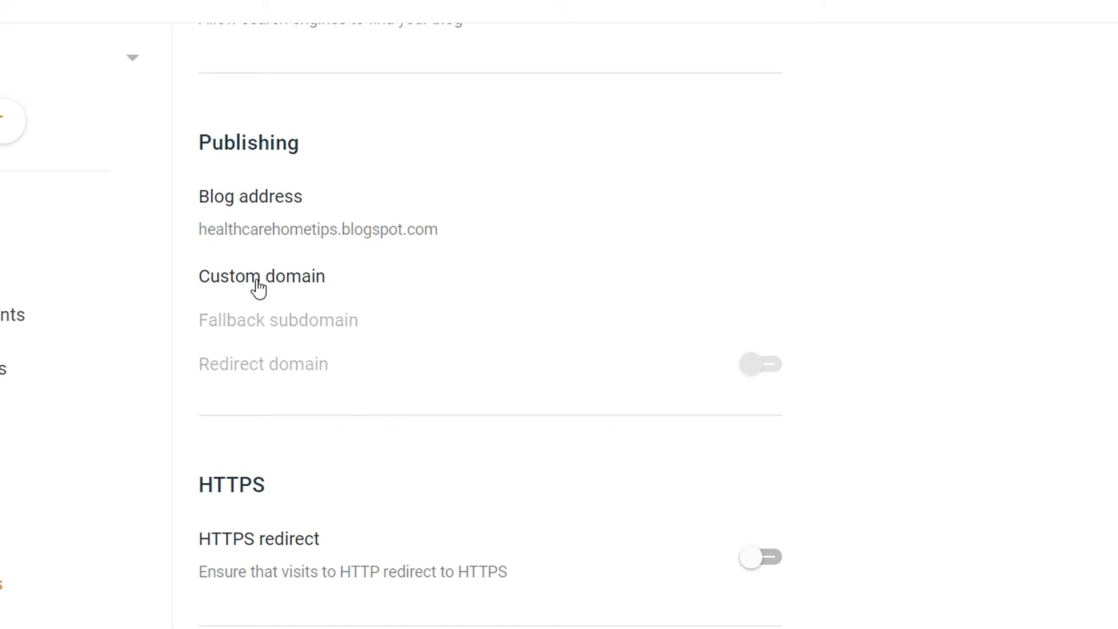
pyautogui.click(275, 287)
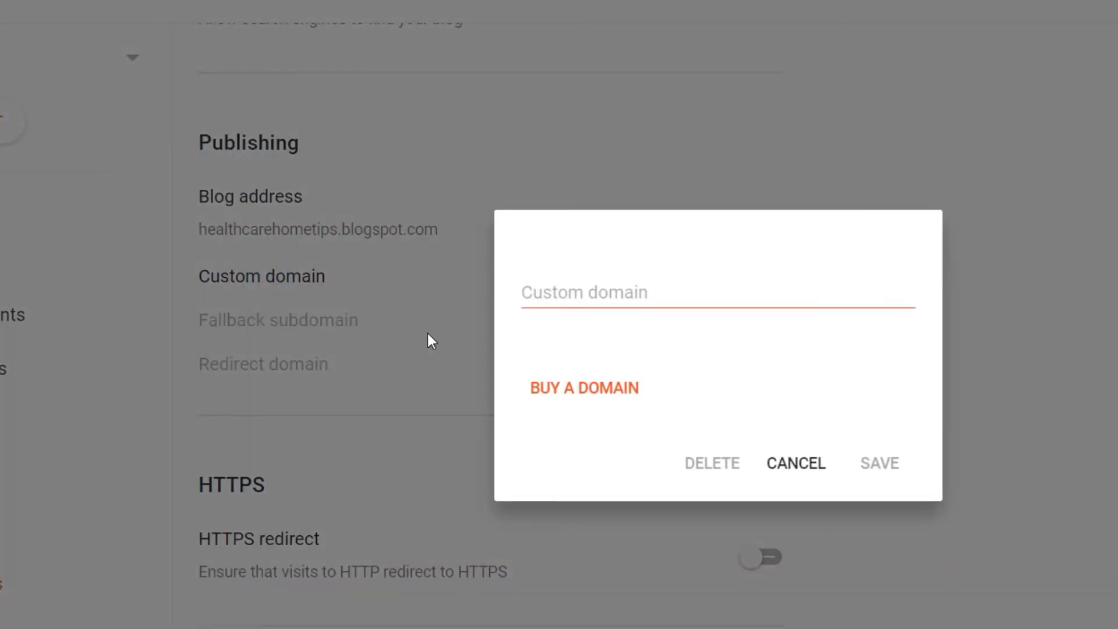
pyautogui.click(548, 291)
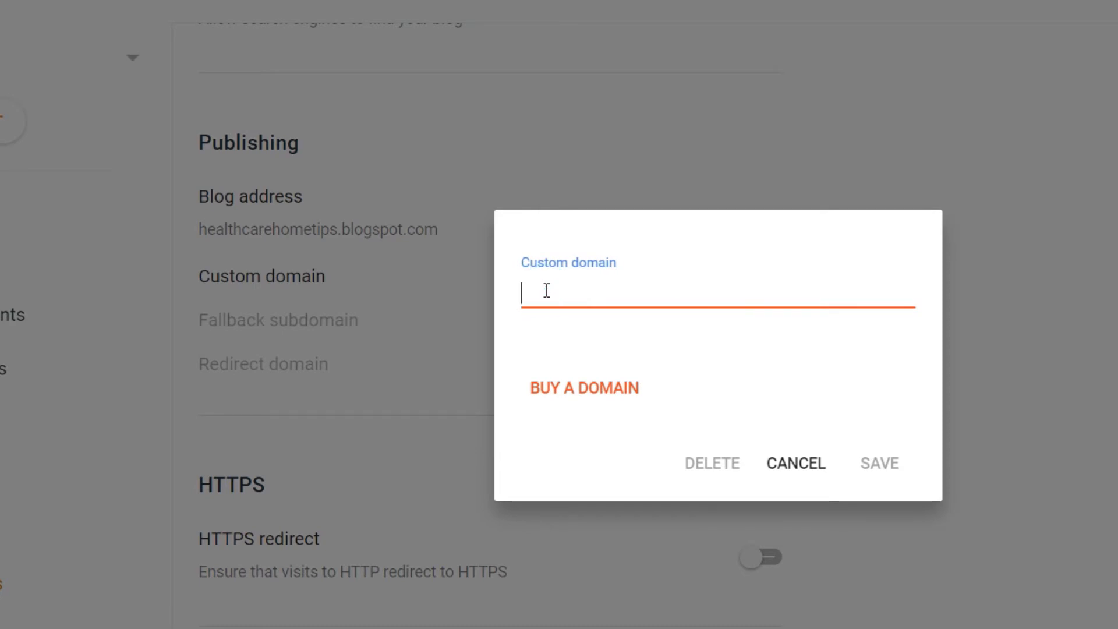
pyautogui.write('www.')
pyautogui.hotkey('ctrl', 'v')
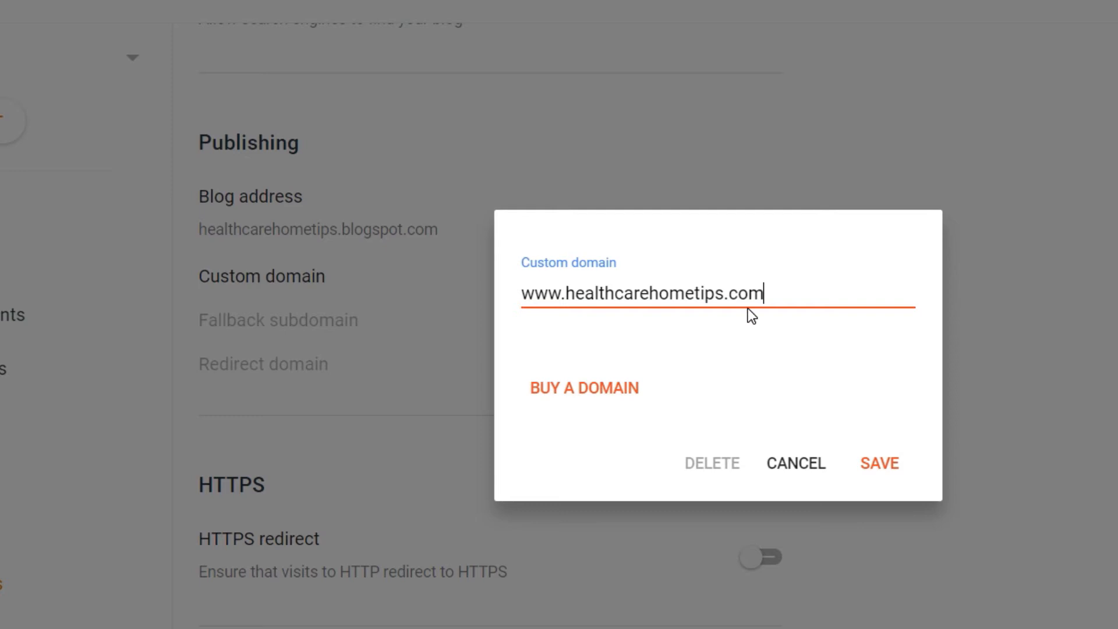
pyautogui.click(874, 469)
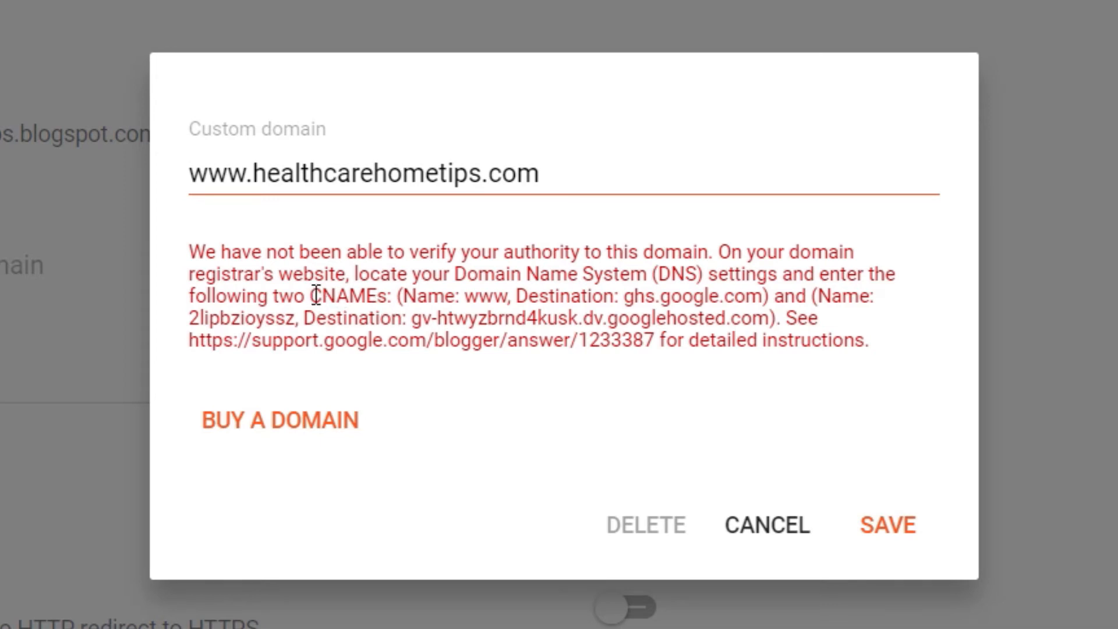
# Copy the first CNAME destination, ghs.google.com, from the custom domain verification message
pyautogui.moveTo(309, 295); pyautogui.dragTo(389, 296)
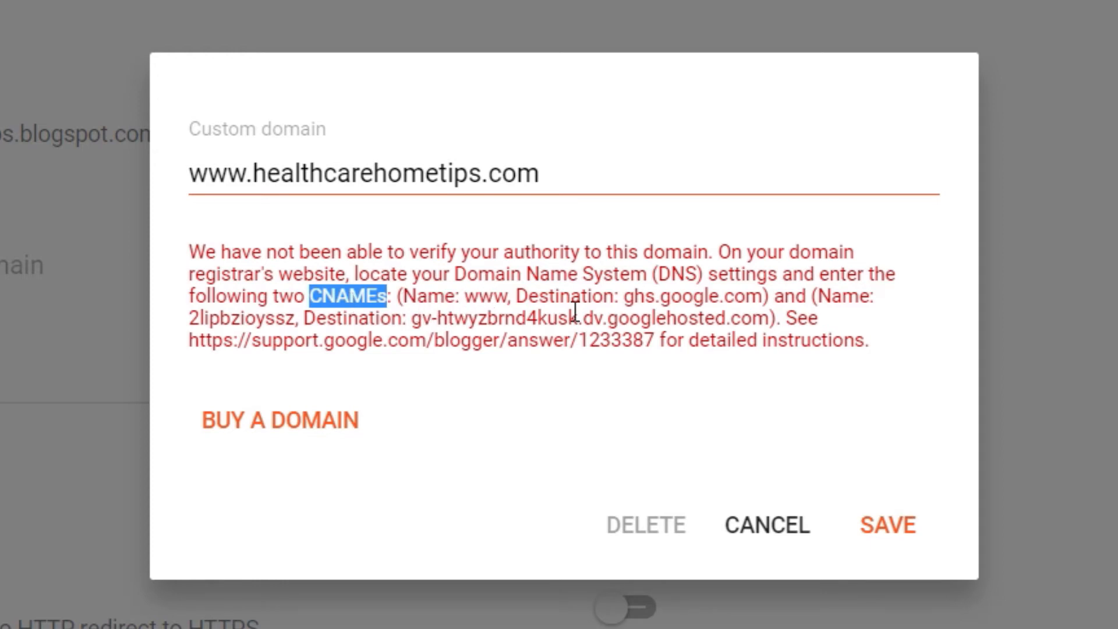
pyautogui.moveTo(625, 297); pyautogui.dragTo(760, 298)
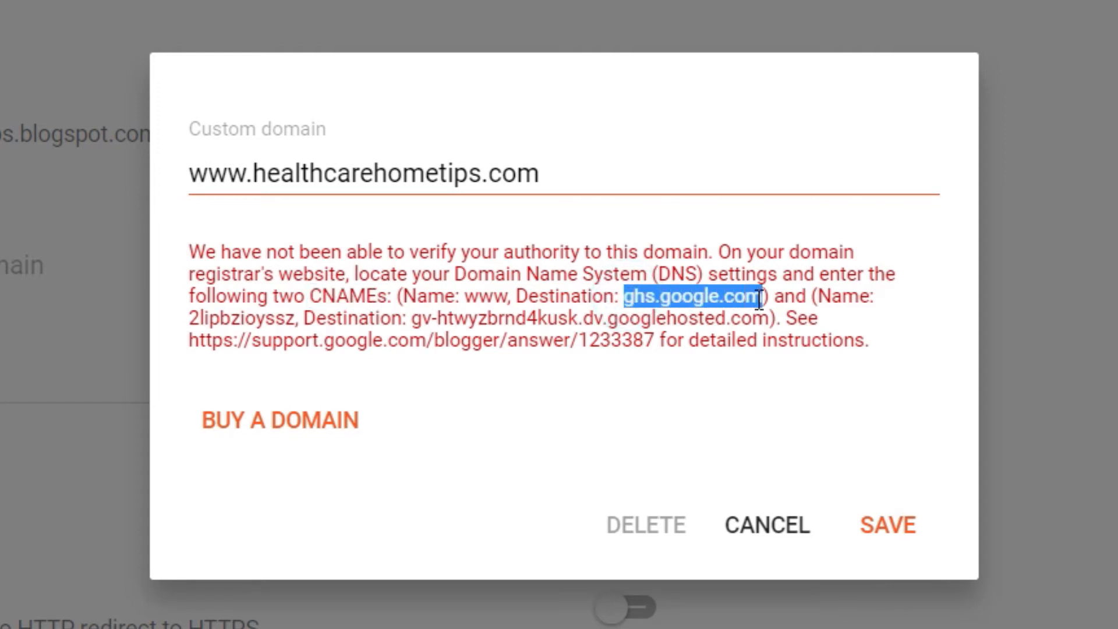
pyautogui.rightClick(693, 300)
pyautogui.click(721, 321)
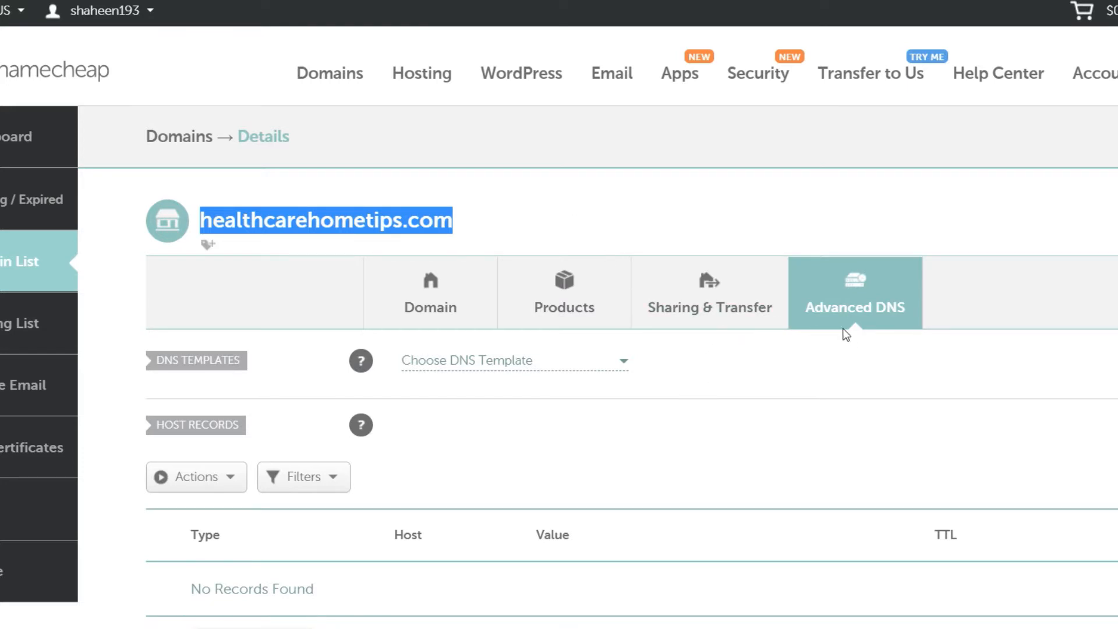
# In Namecheap's host records, add a CNAME record with host www and target ghs.google.com
pyautogui.scroll(-5, 829, 326)
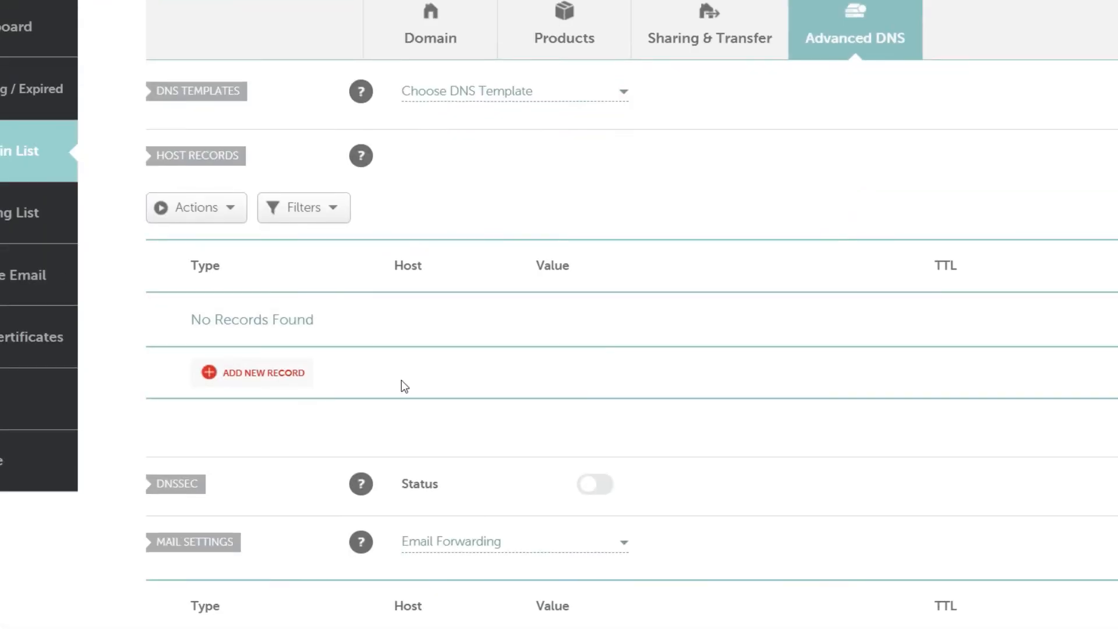
pyautogui.click(250, 378)
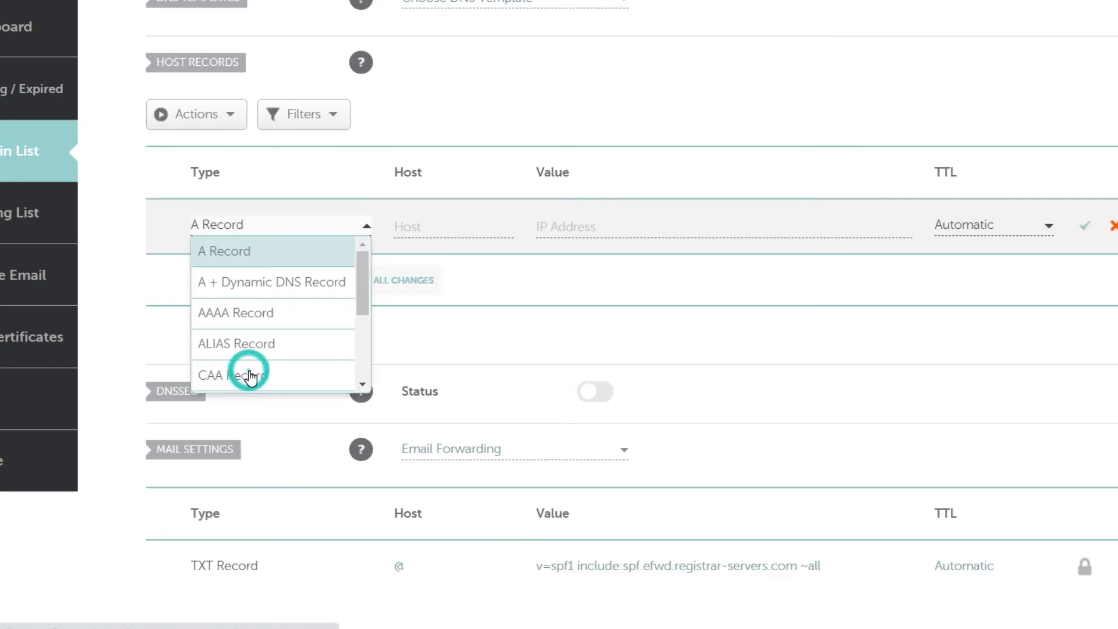
pyautogui.click(363, 278)
pyautogui.moveTo(362, 278); pyautogui.dragTo(363, 310)
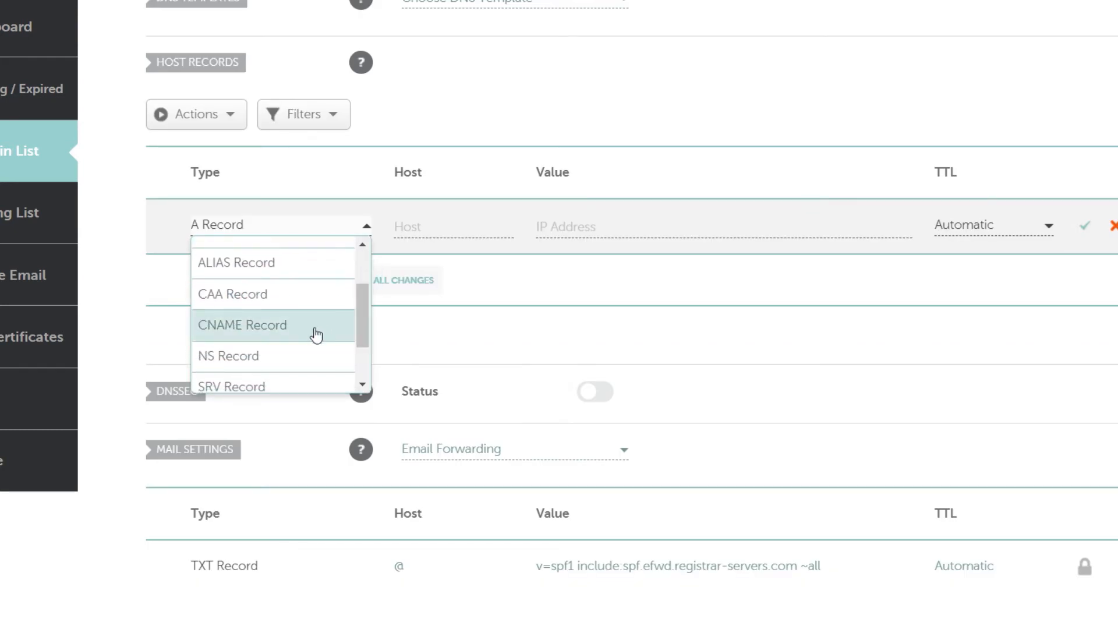
pyautogui.click(265, 327)
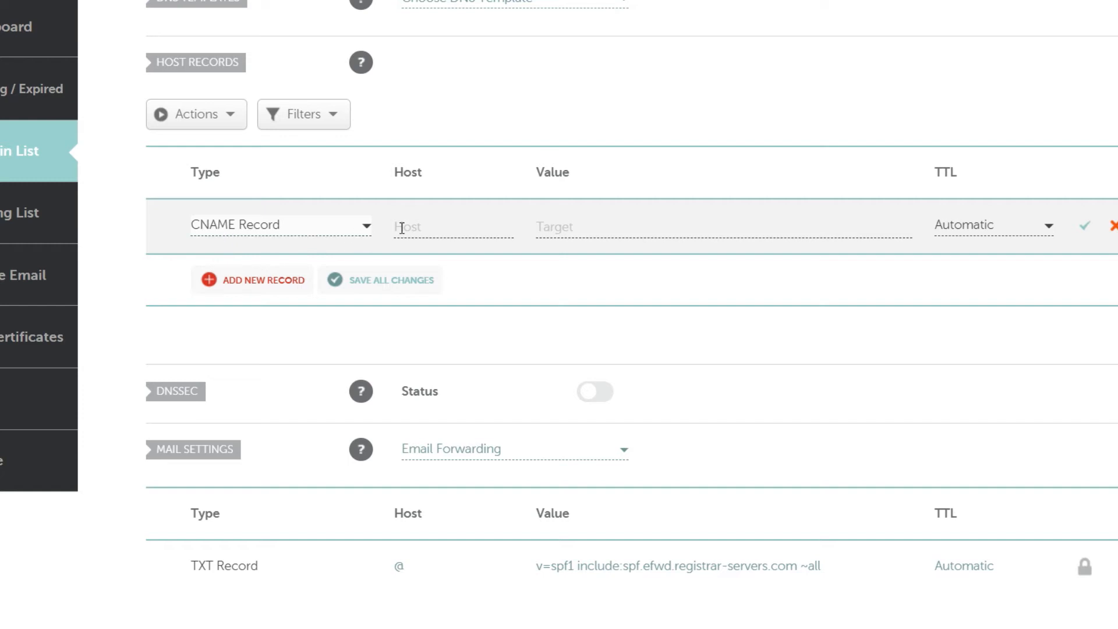
pyautogui.write('www')
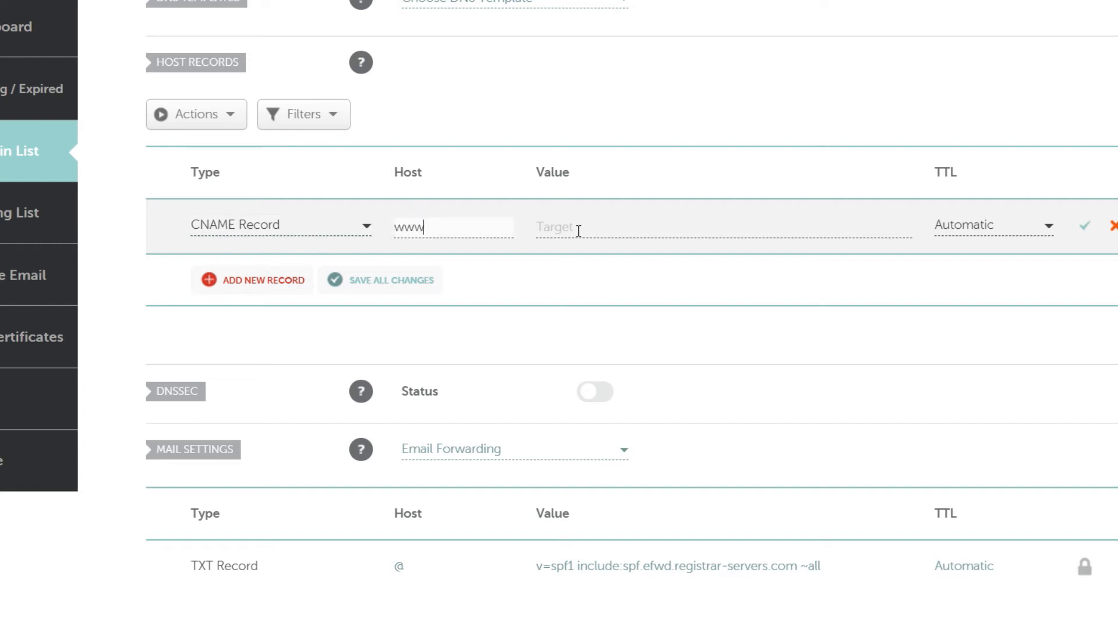
pyautogui.click(559, 229)
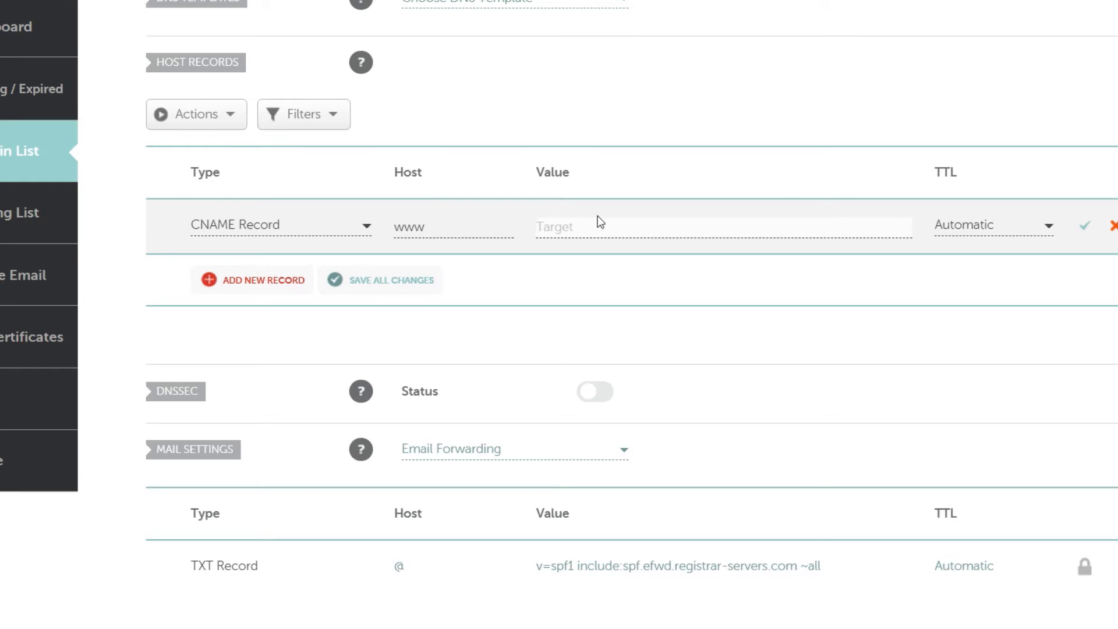
pyautogui.hotkey('ctrl', 'v')
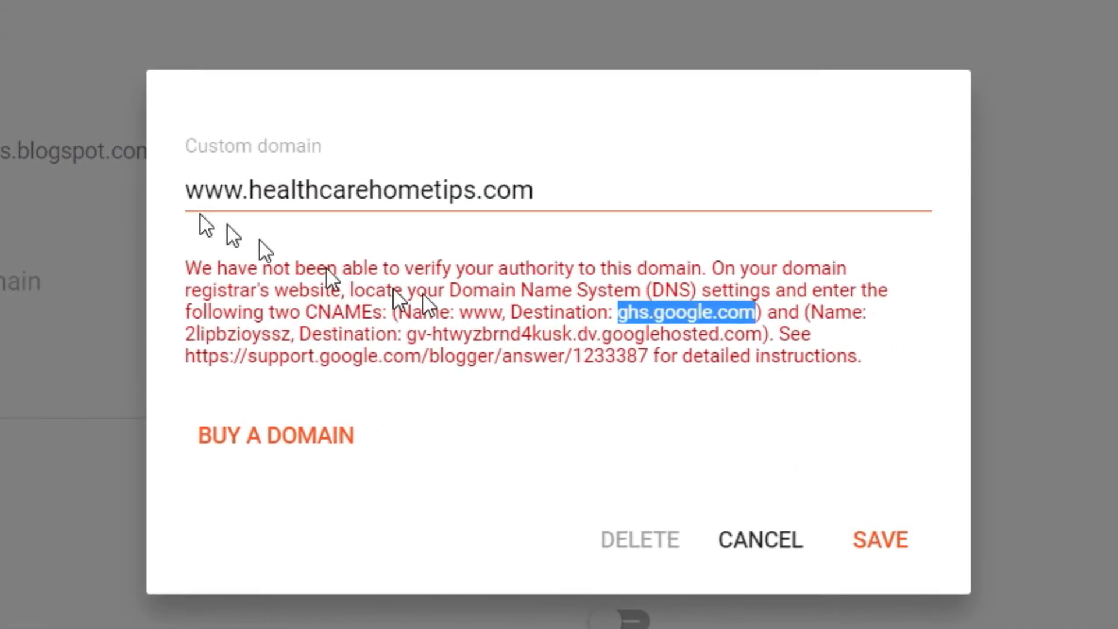
# Return to Blogger's custom domain dialog and copy the name of the second required CNAME
pyautogui.click(804, 295)
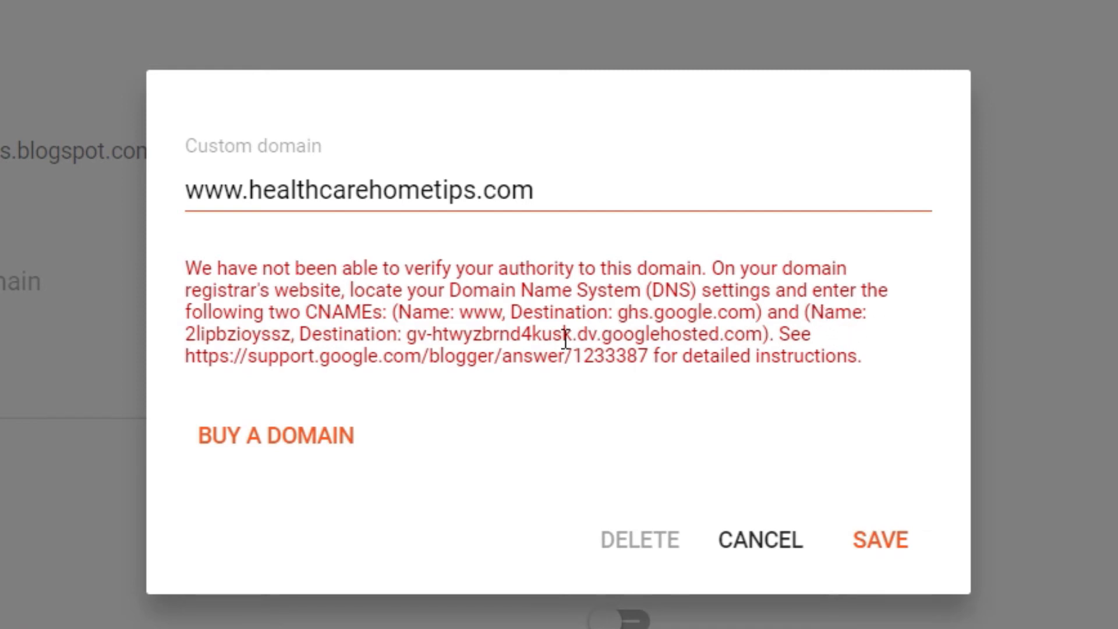
pyautogui.moveTo(189, 334); pyautogui.dragTo(291, 335)
pyautogui.rightClick(276, 333)
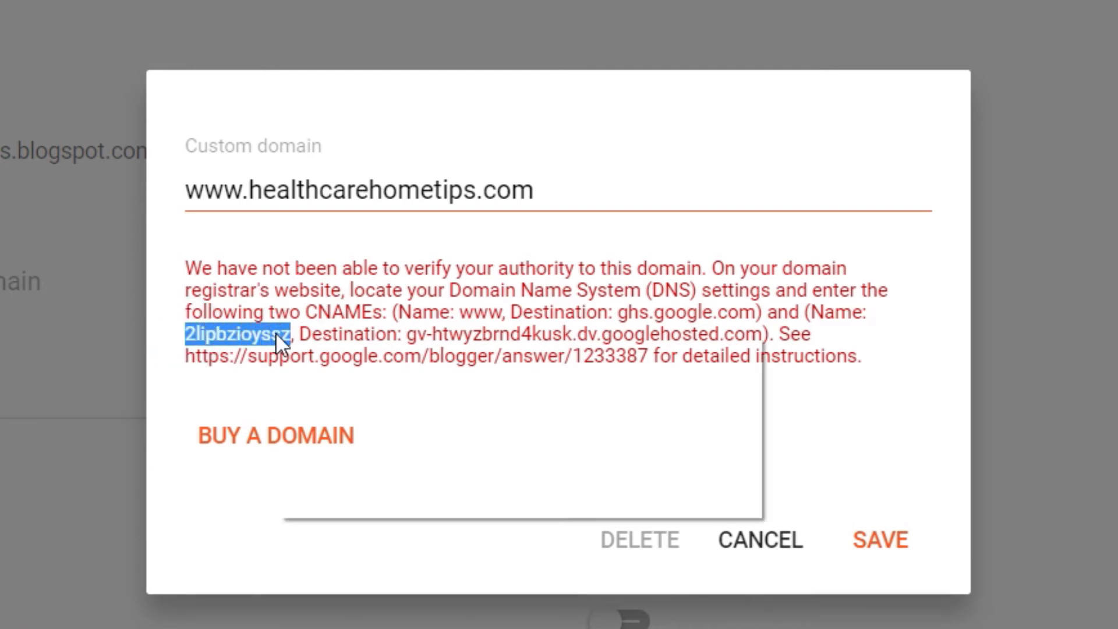
pyautogui.click(318, 356)
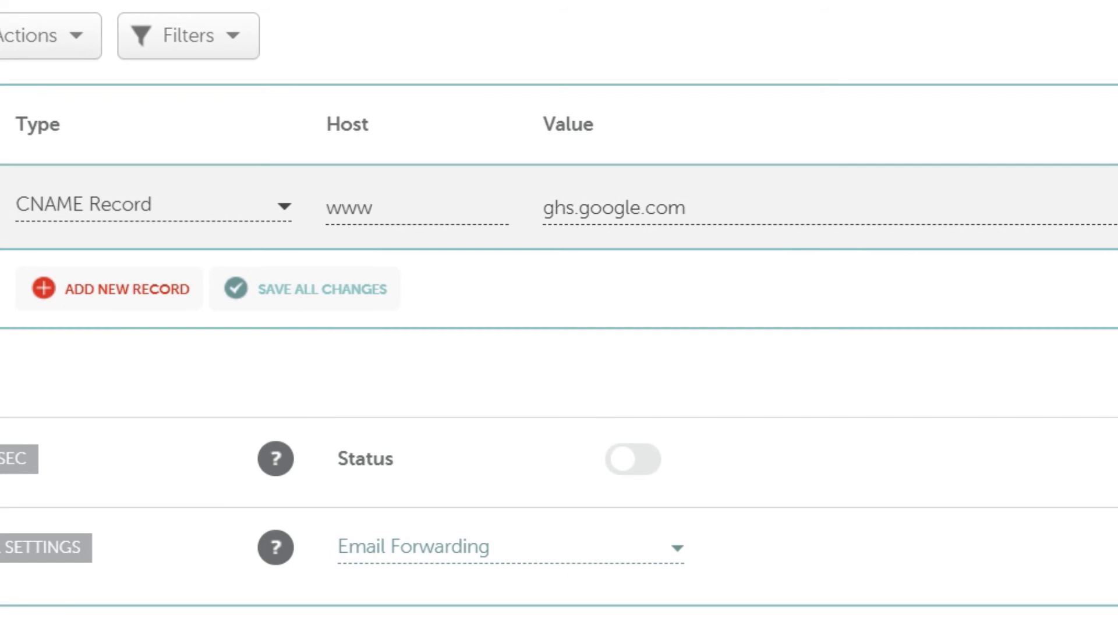
# Save the www record and start a second CNAME record, using the verification name copied from Blogger as its host
pyautogui.press('Return')
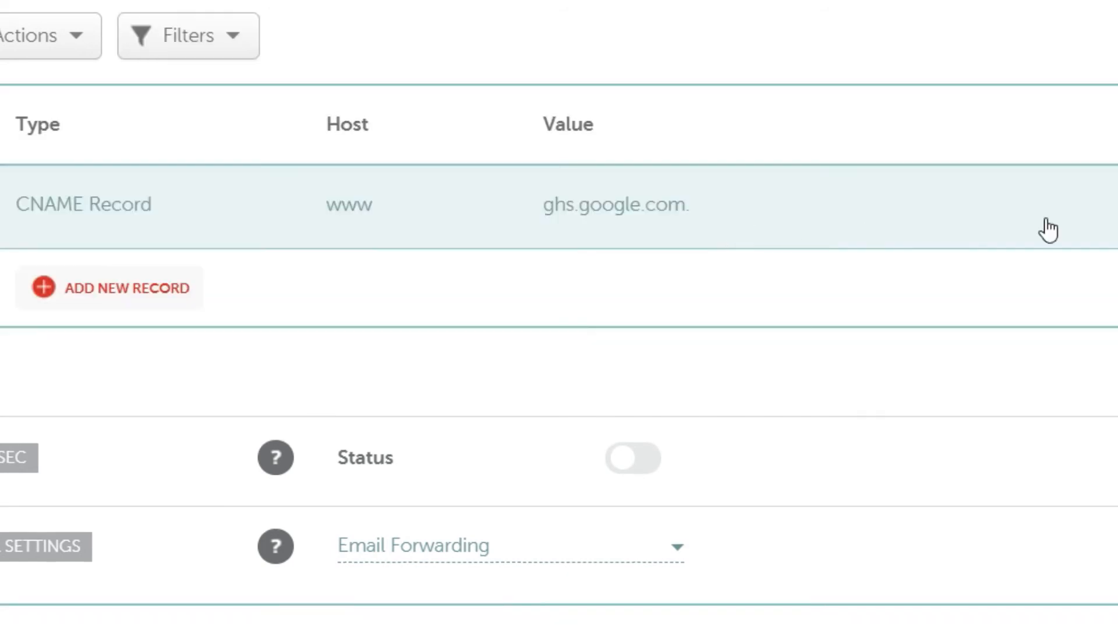
pyautogui.click(109, 285)
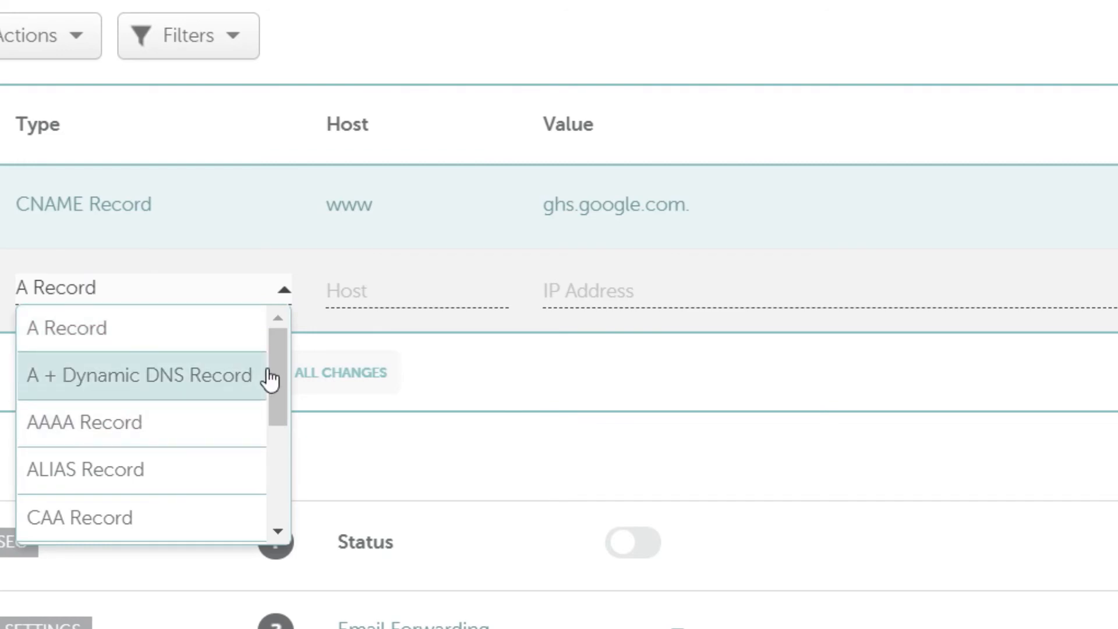
pyautogui.moveTo(271, 351); pyautogui.dragTo(270, 432)
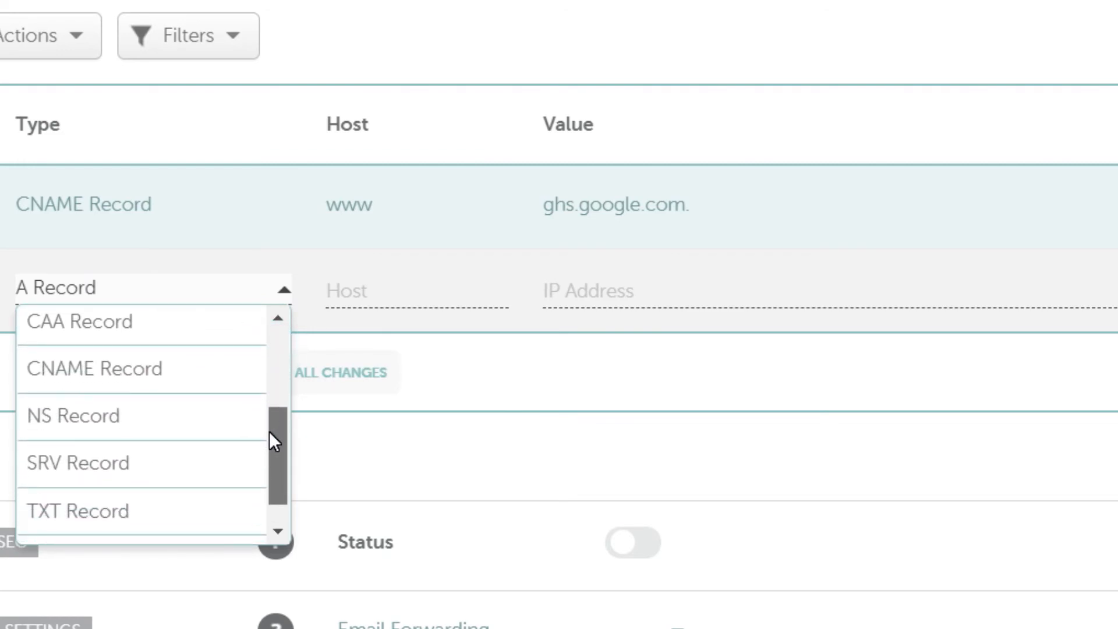
pyautogui.click(127, 372)
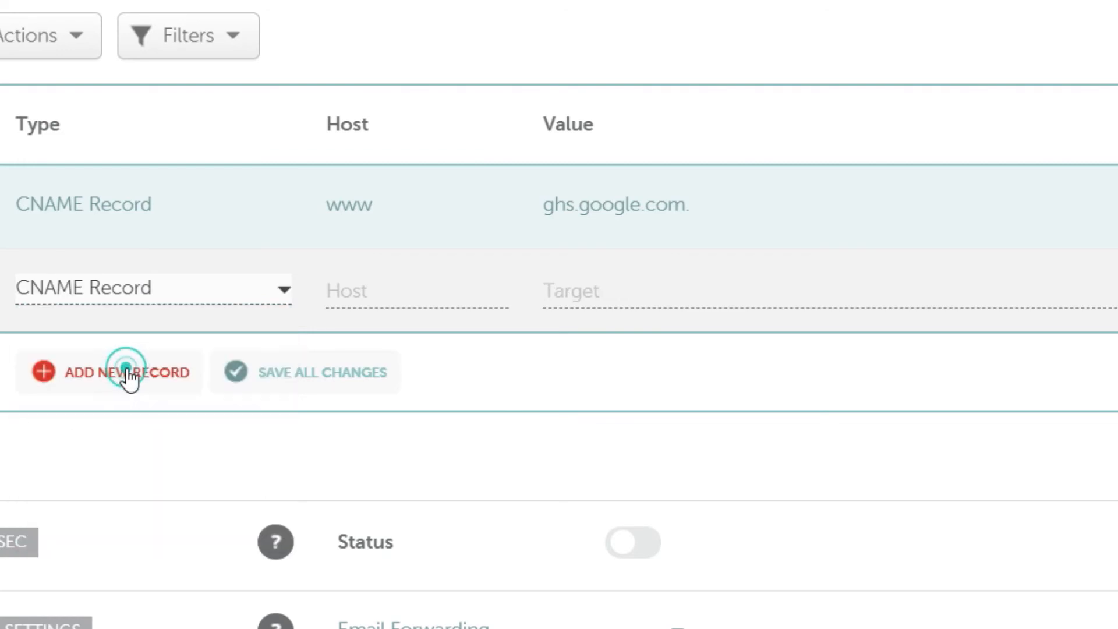
pyautogui.click(350, 287)
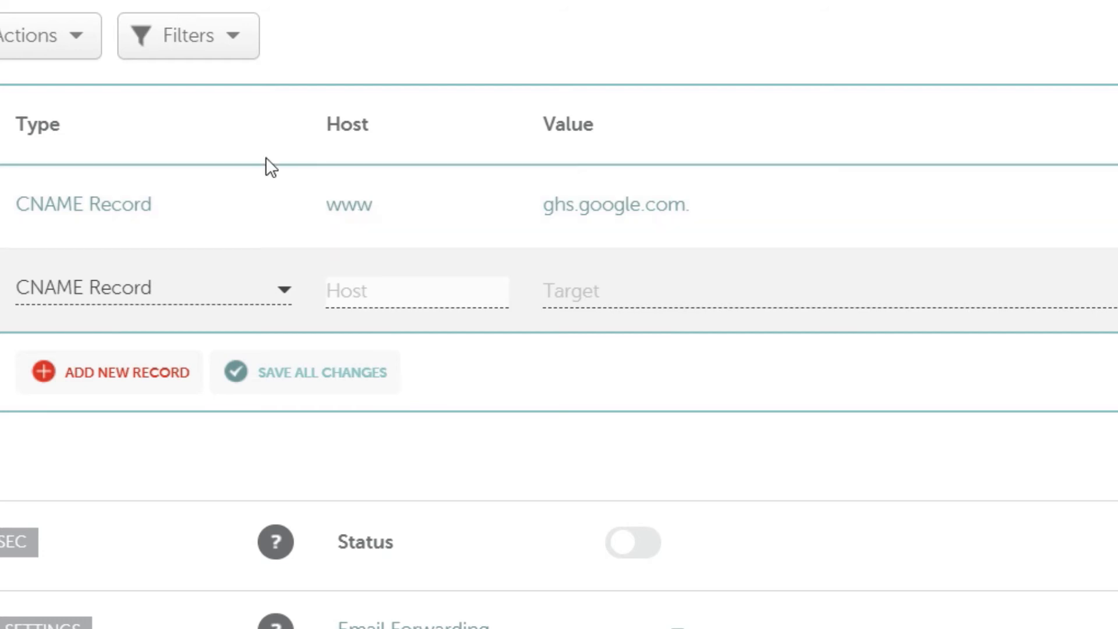
pyautogui.hotkey('ctrl', 'Tab')
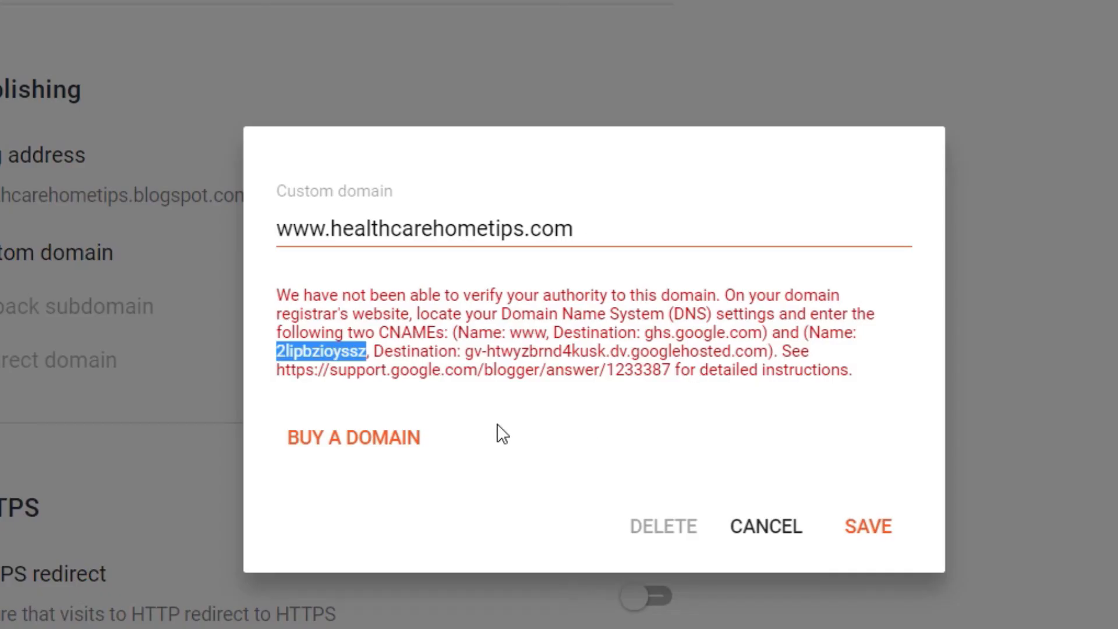
pyautogui.hotkey('ctrl', 'Tab')
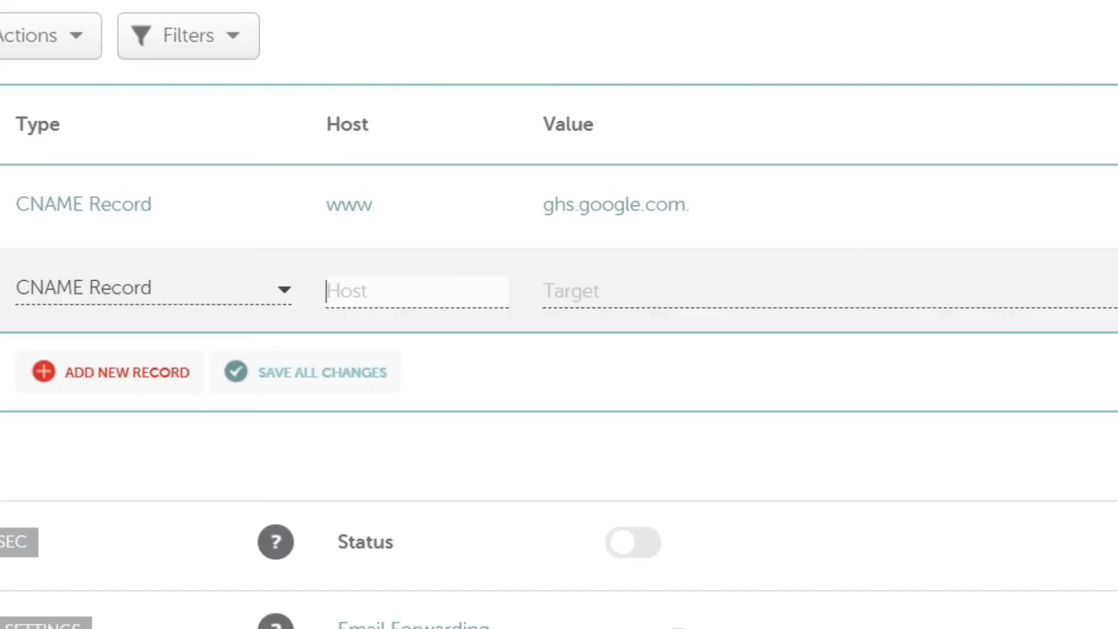
pyautogui.hotkey('ctrl', 'v')
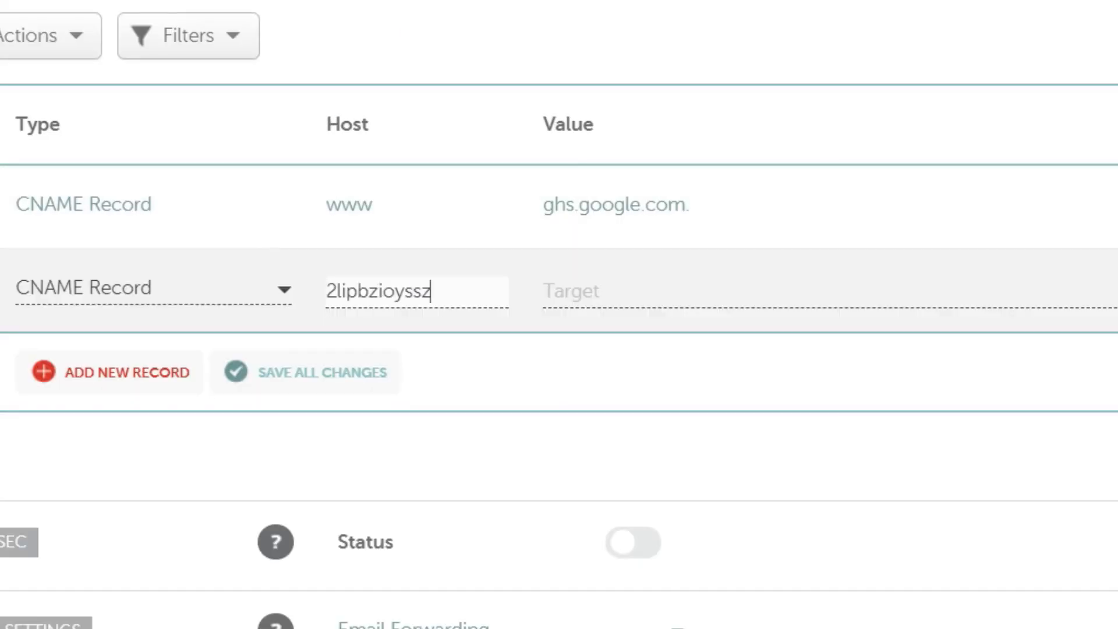
# Copy the second CNAME's destination from Blogger's custom domain message and save it as the target of the new Namecheap record
pyautogui.hotkey('ctrl', 'Tab')
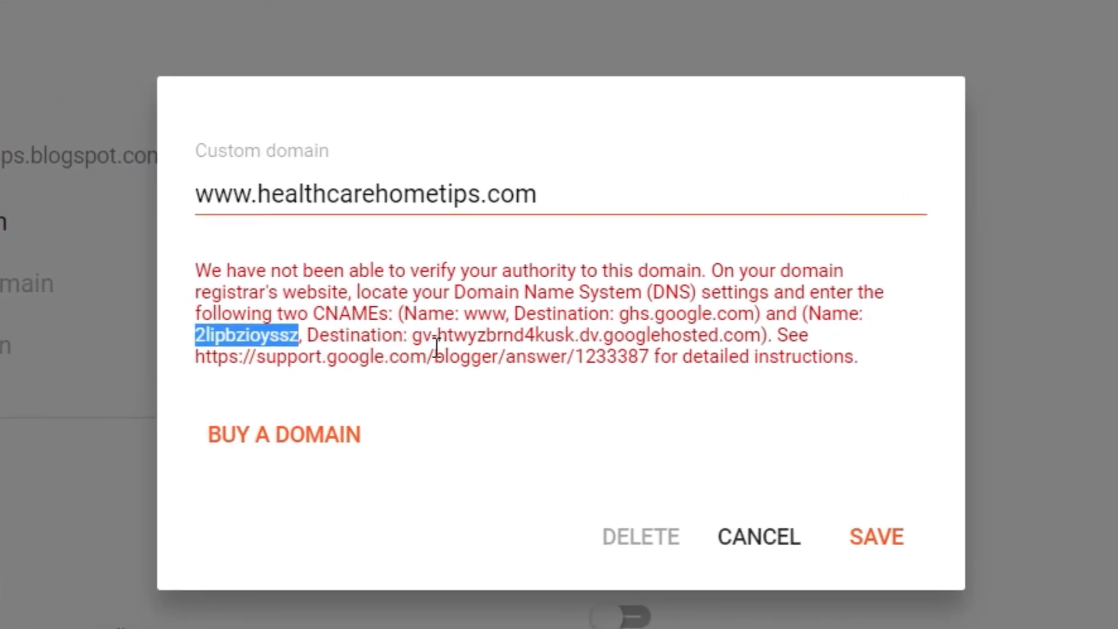
pyautogui.moveTo(415, 340); pyautogui.dragTo(765, 338)
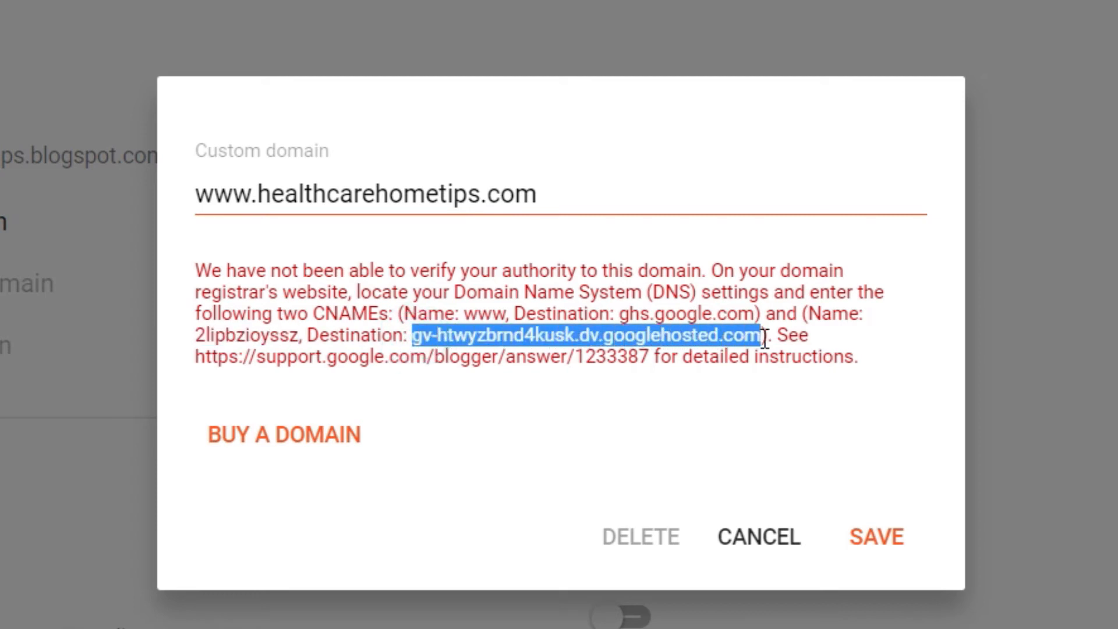
pyautogui.rightClick(702, 337)
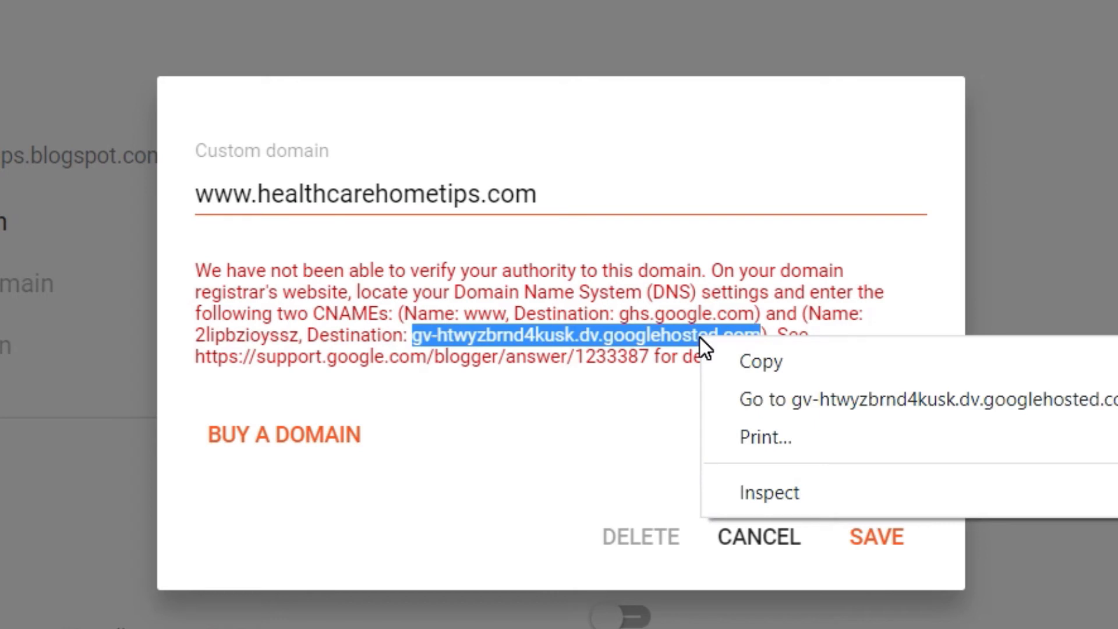
pyautogui.click(759, 361)
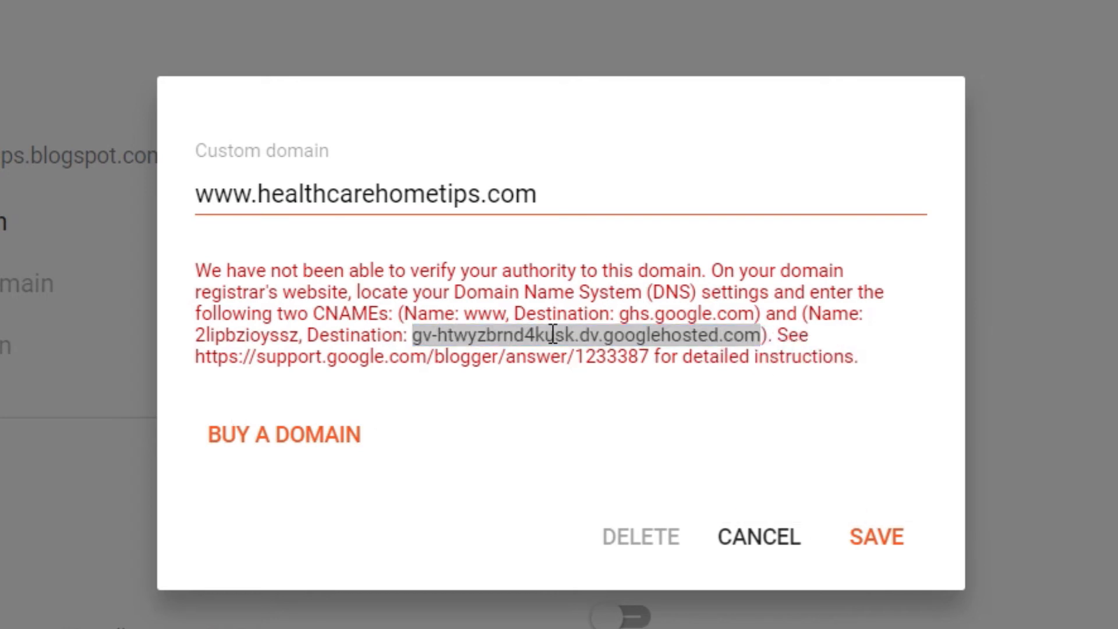
pyautogui.rightClick(552, 335)
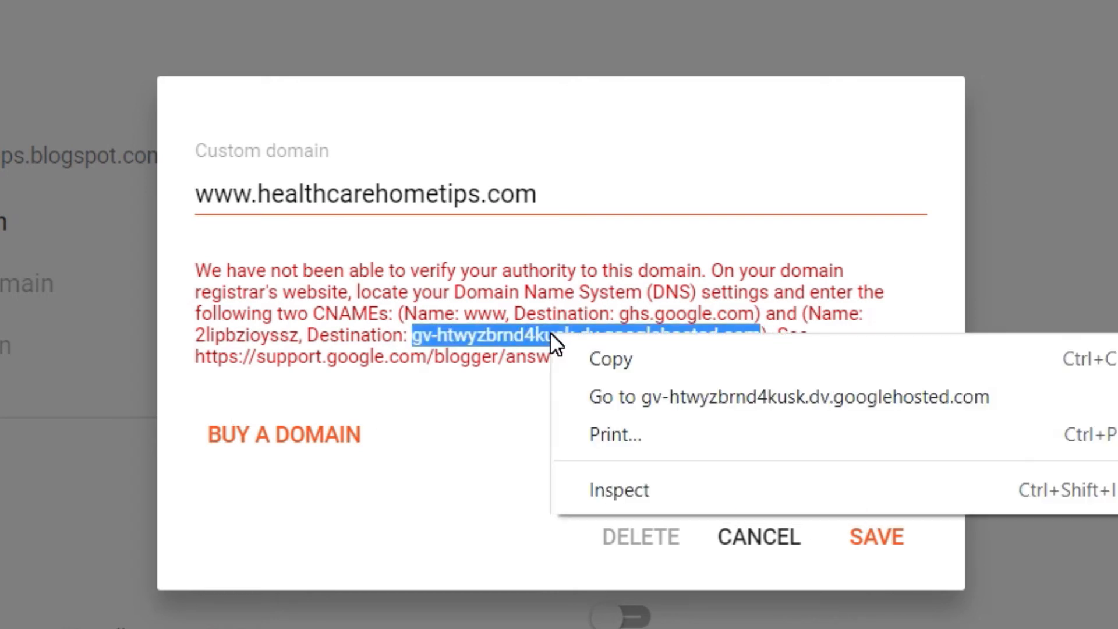
pyautogui.click(604, 359)
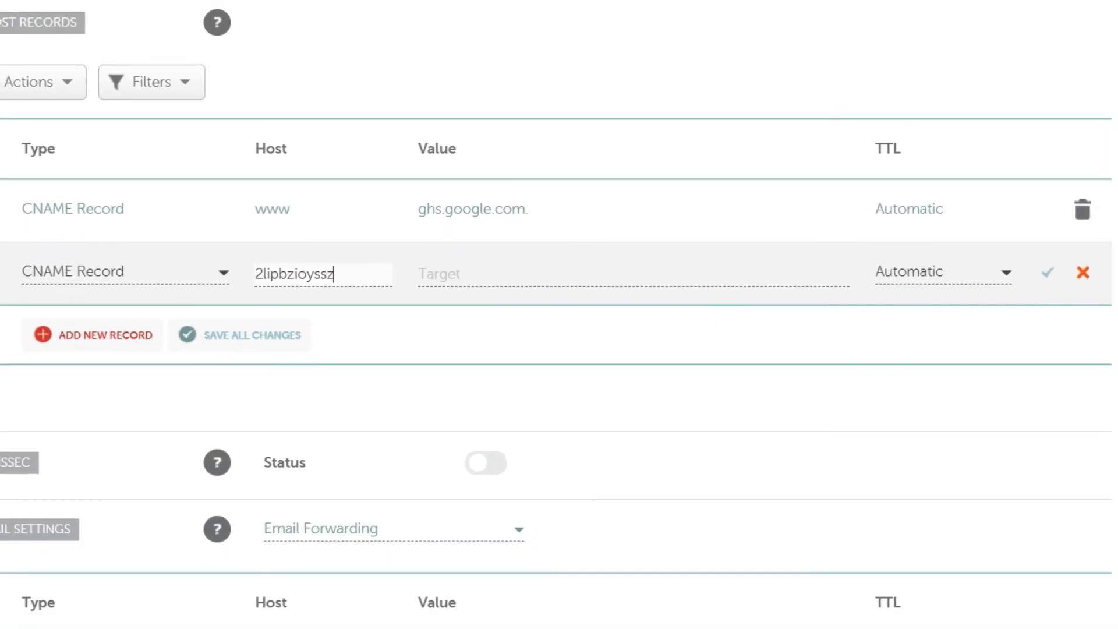
pyautogui.click(444, 274)
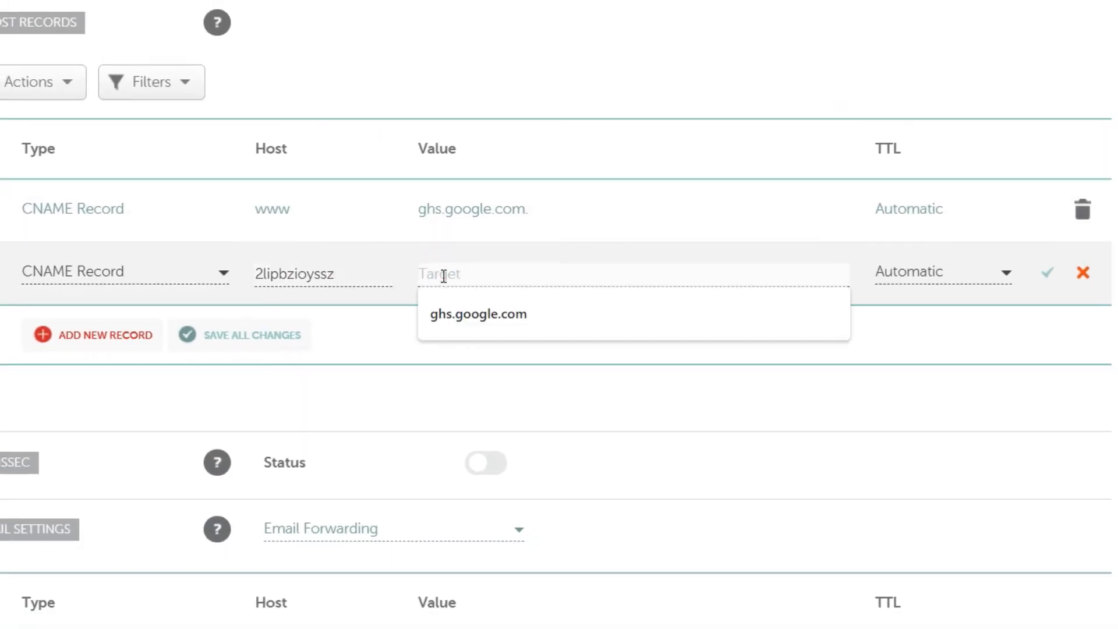
pyautogui.hotkey('ctrl', 'v')
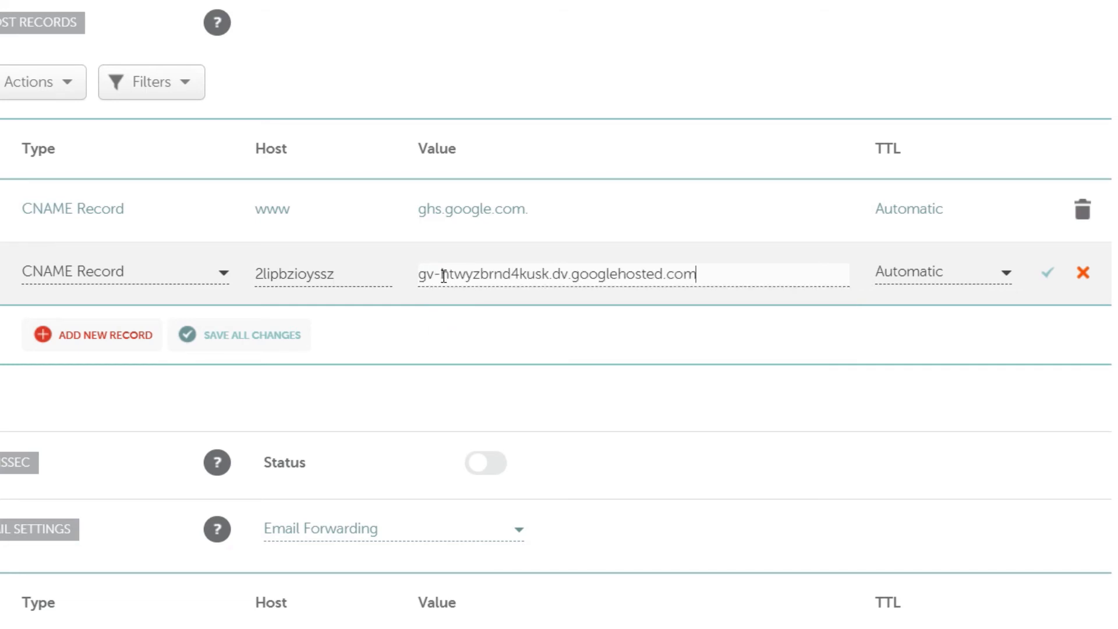
pyautogui.click(1048, 278)
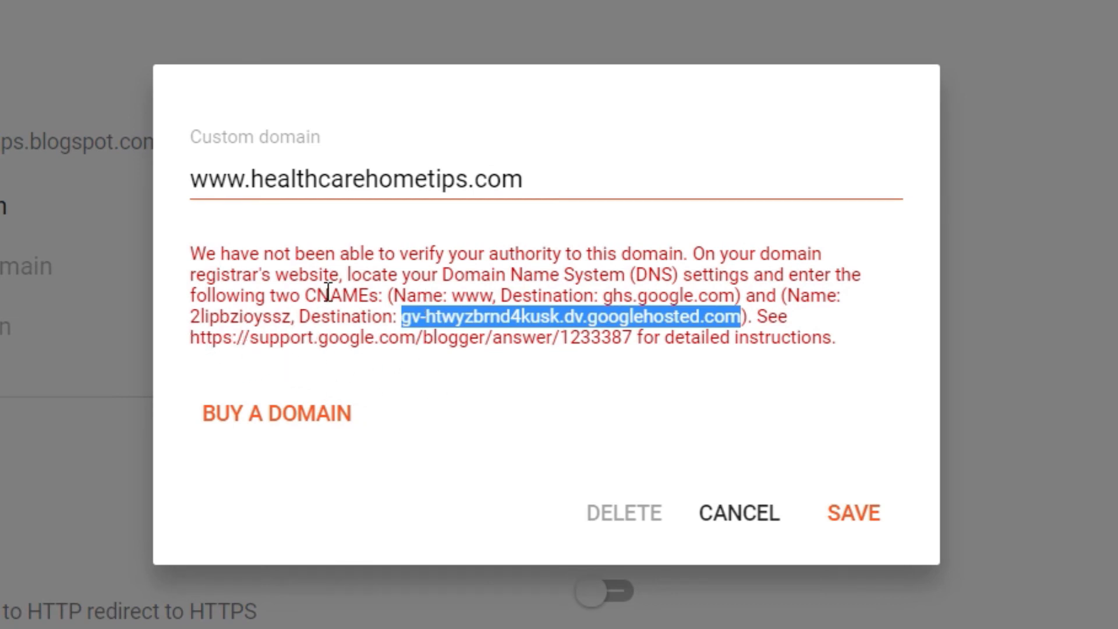
# From Blogger's custom domain message, open the support.google.com/blogger/answer/1233387 article and find the Google IPs for the naked-domain redirect
pyautogui.click(194, 338)
pyautogui.moveTo(194, 338); pyautogui.dragTo(635, 348)
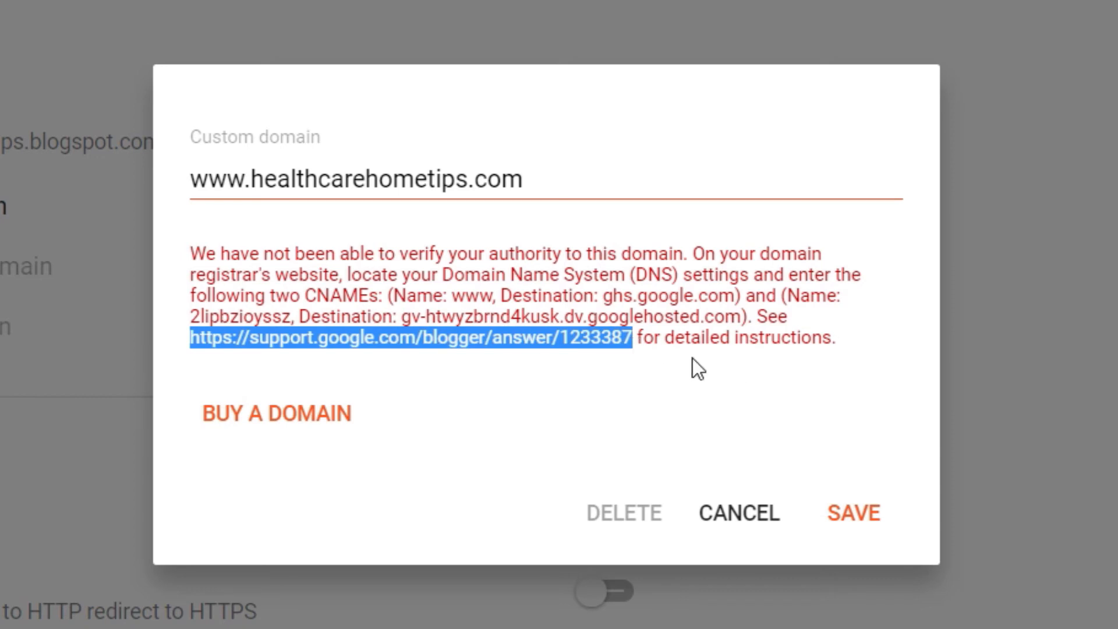
pyautogui.rightClick(478, 339)
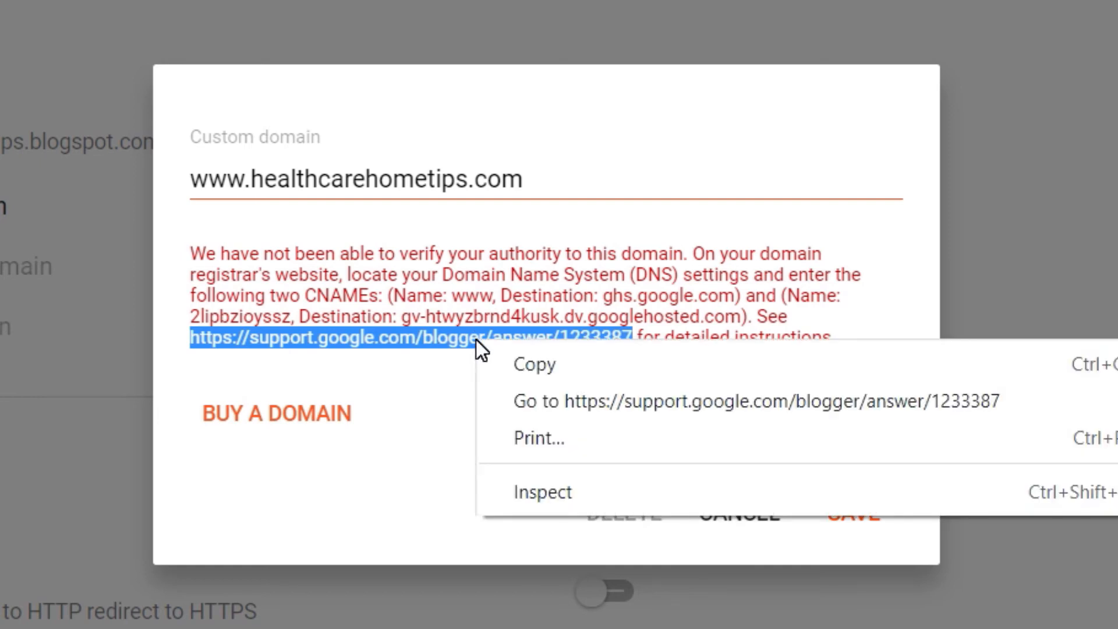
pyautogui.click(613, 395)
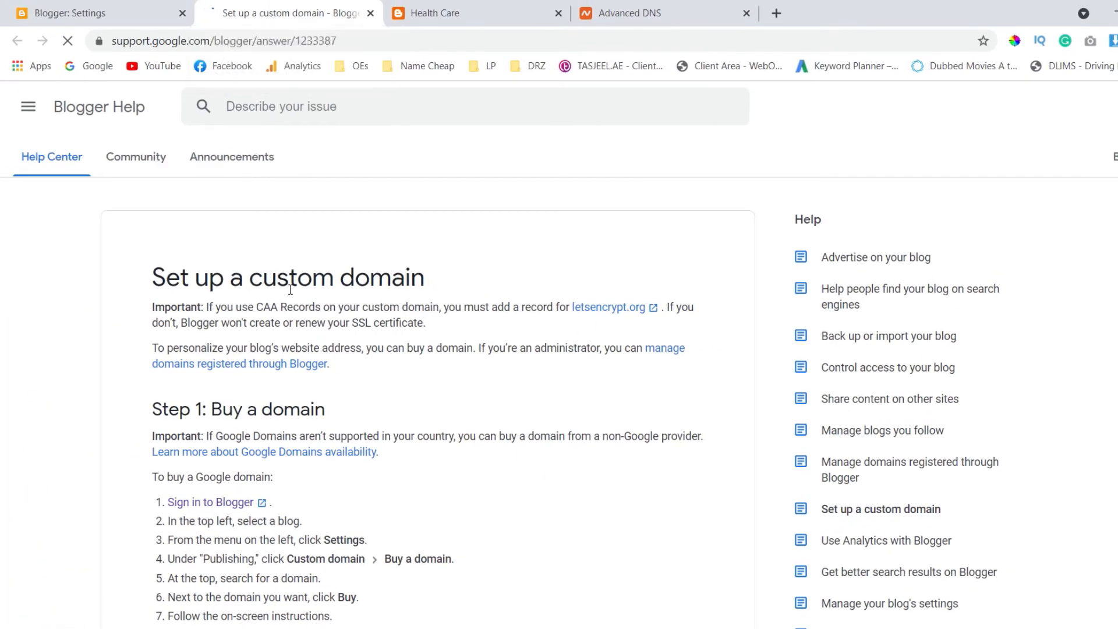
pyautogui.scroll(-2, 291, 290)
pyautogui.scroll(-9, 291, 289)
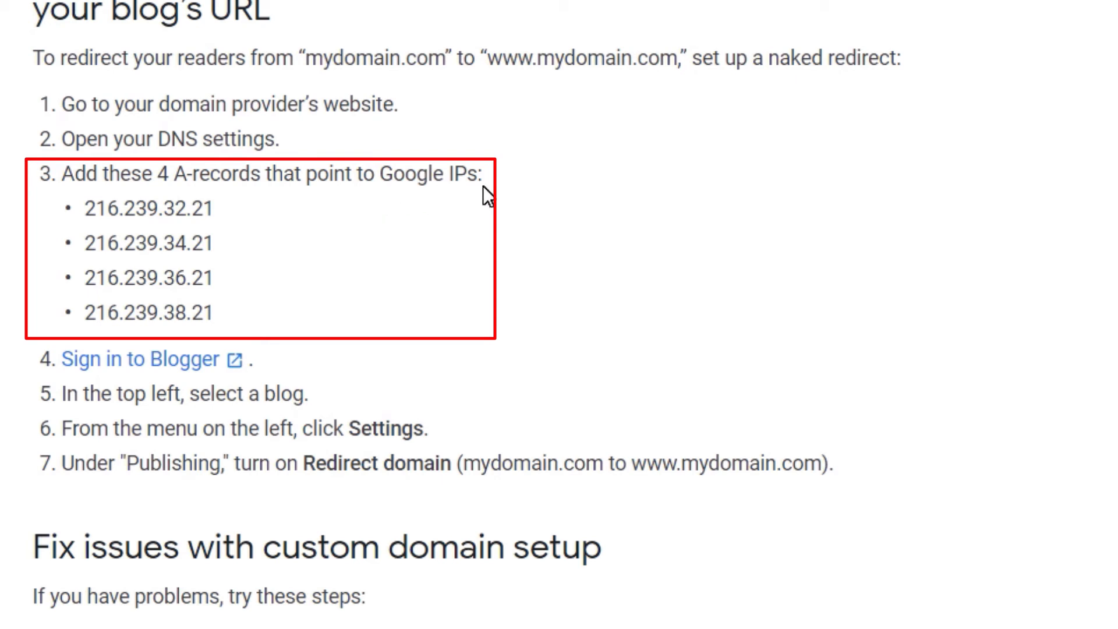
# Copy the IP 216.239.32.21 from the help article and save it in Namecheap as an A record with host @
pyautogui.moveTo(86, 208); pyautogui.dragTo(216, 210)
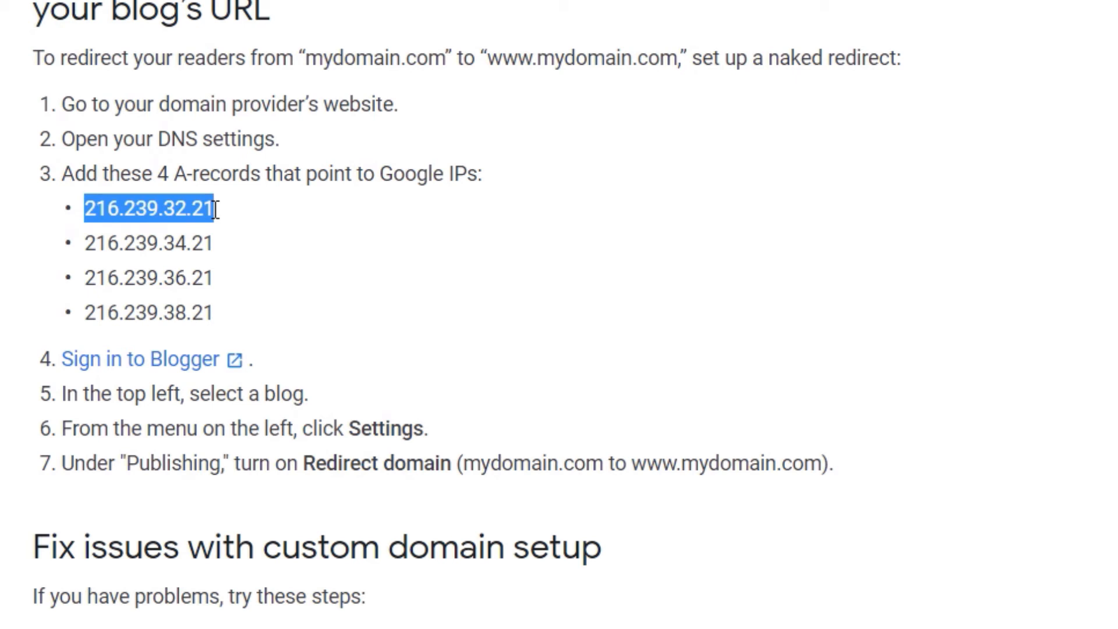
pyautogui.rightClick(159, 205)
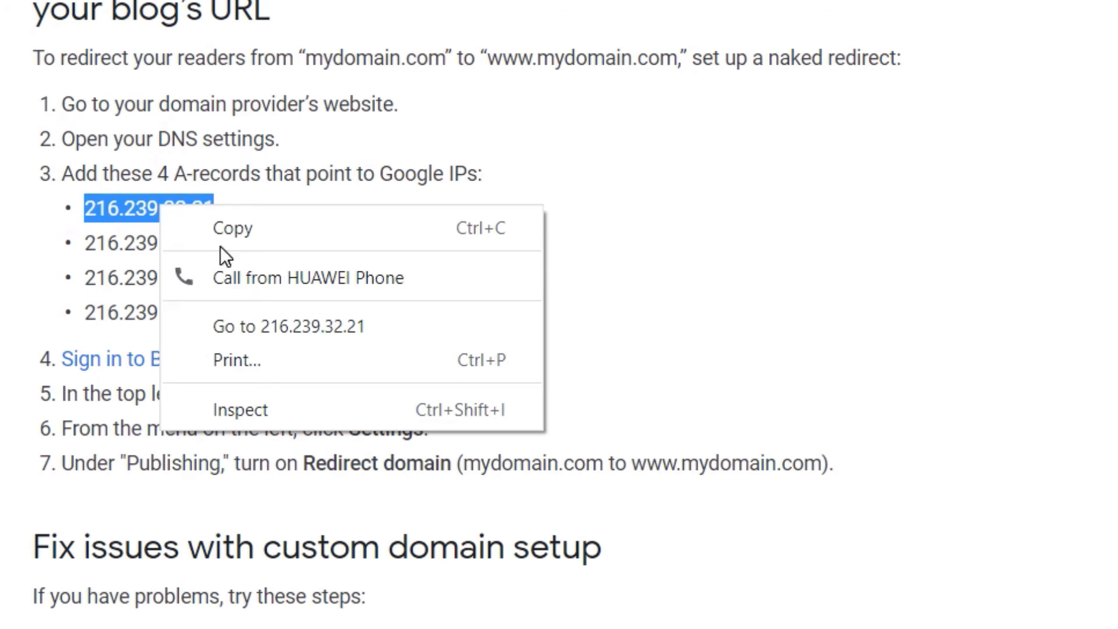
pyautogui.click(239, 233)
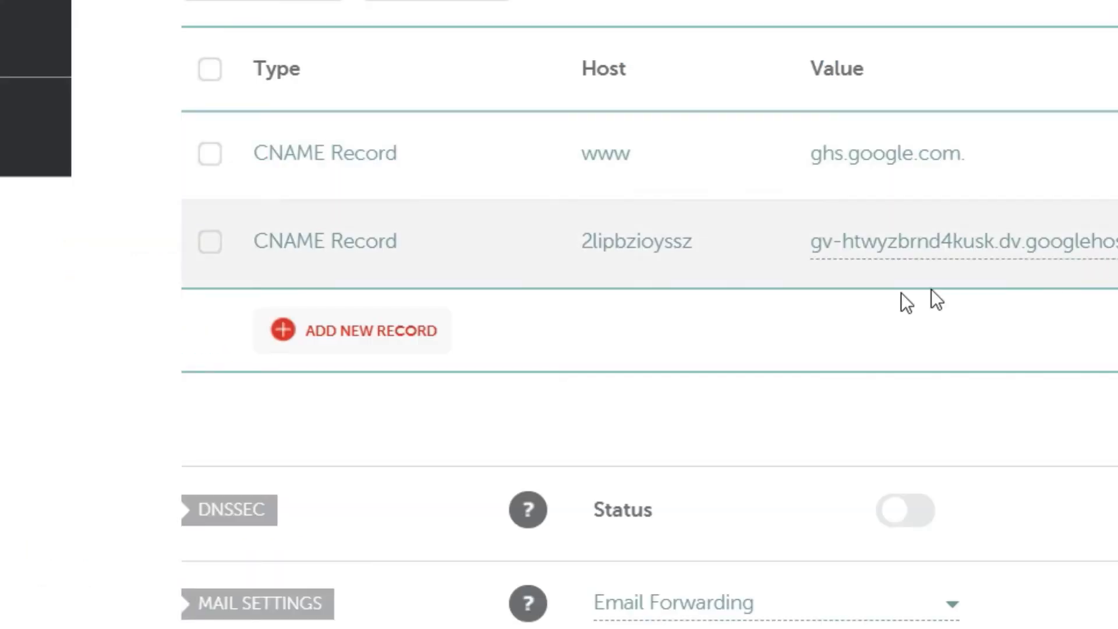
pyautogui.click(403, 338)
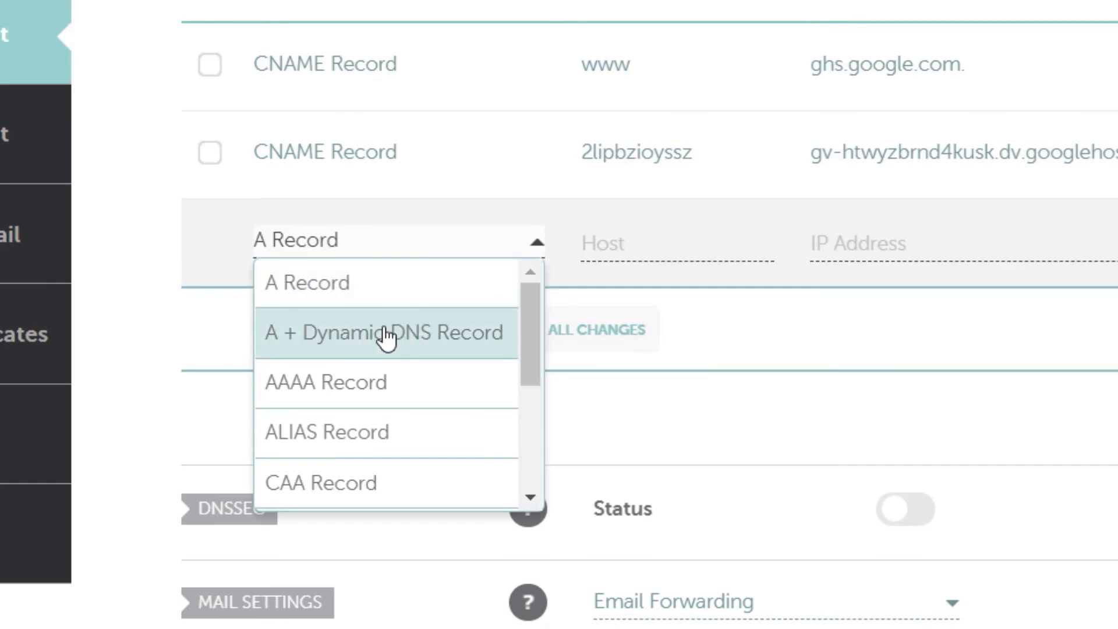
pyautogui.click(366, 282)
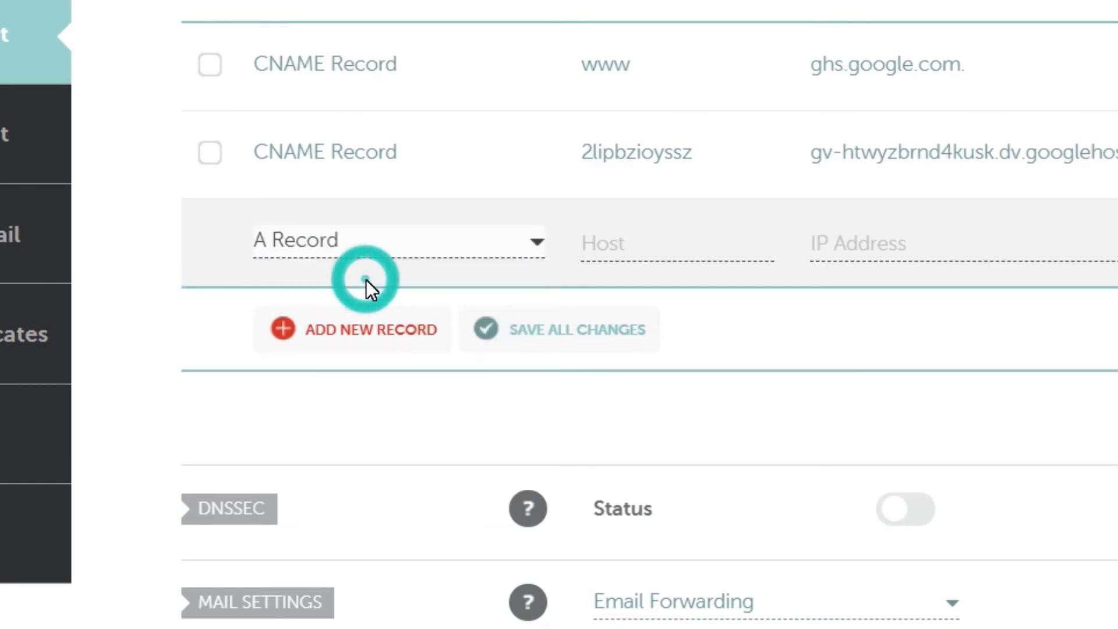
pyautogui.click(618, 241)
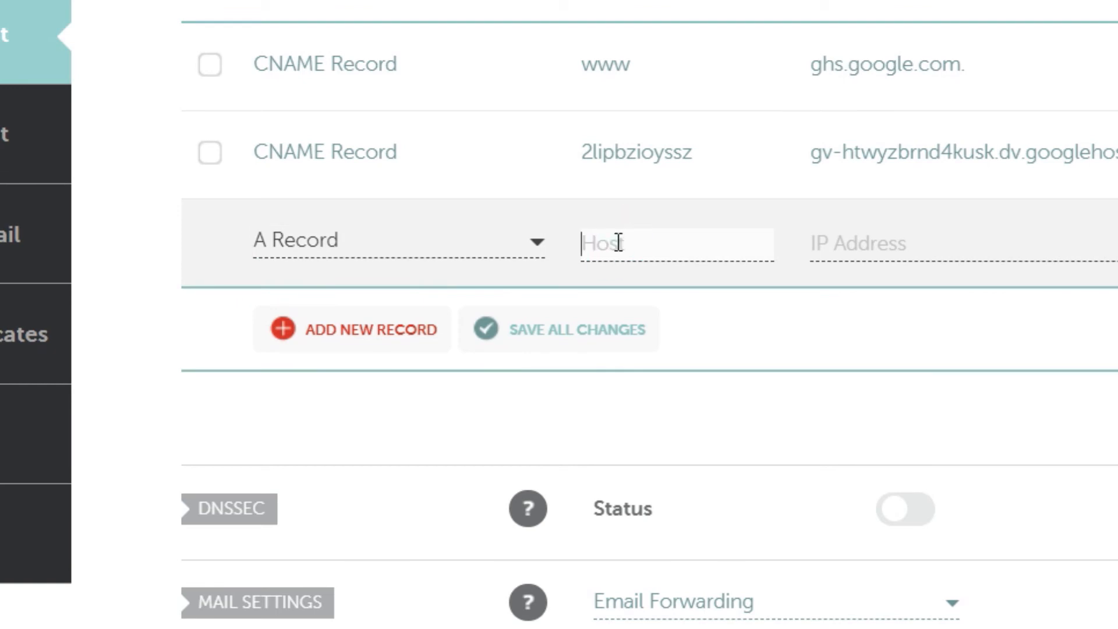
pyautogui.write('@')
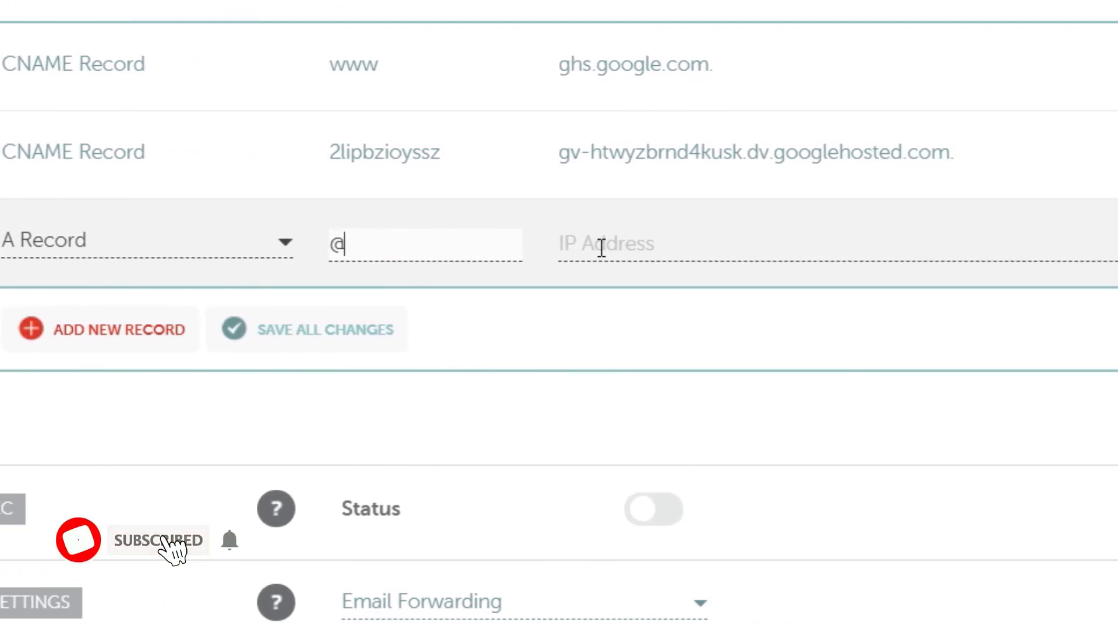
pyautogui.click(853, 242)
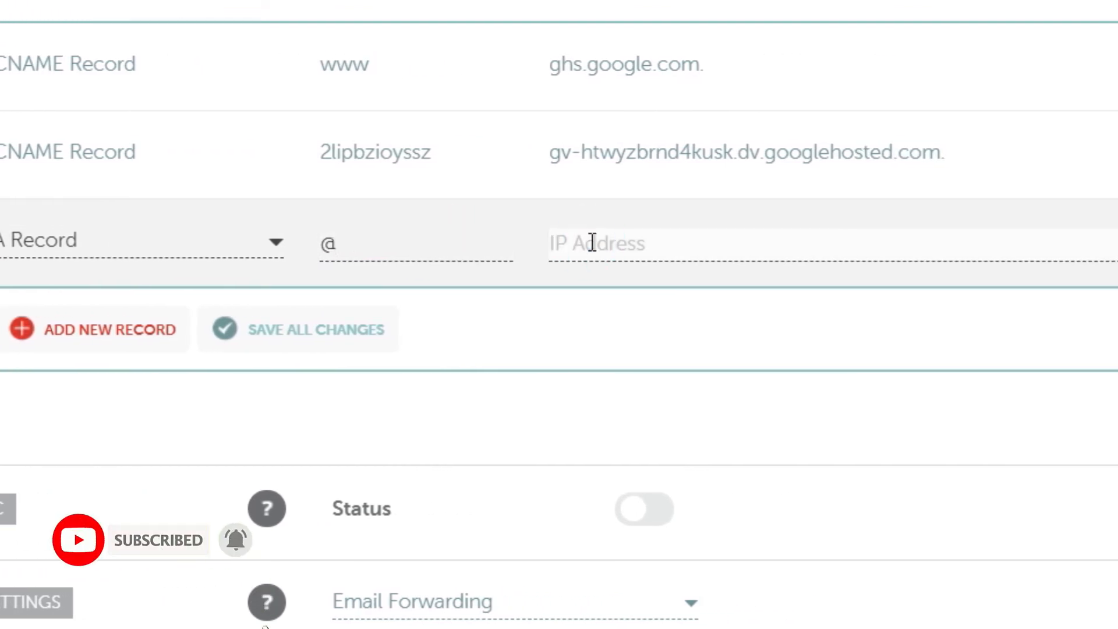
pyautogui.hotkey('ctrl', 'v')
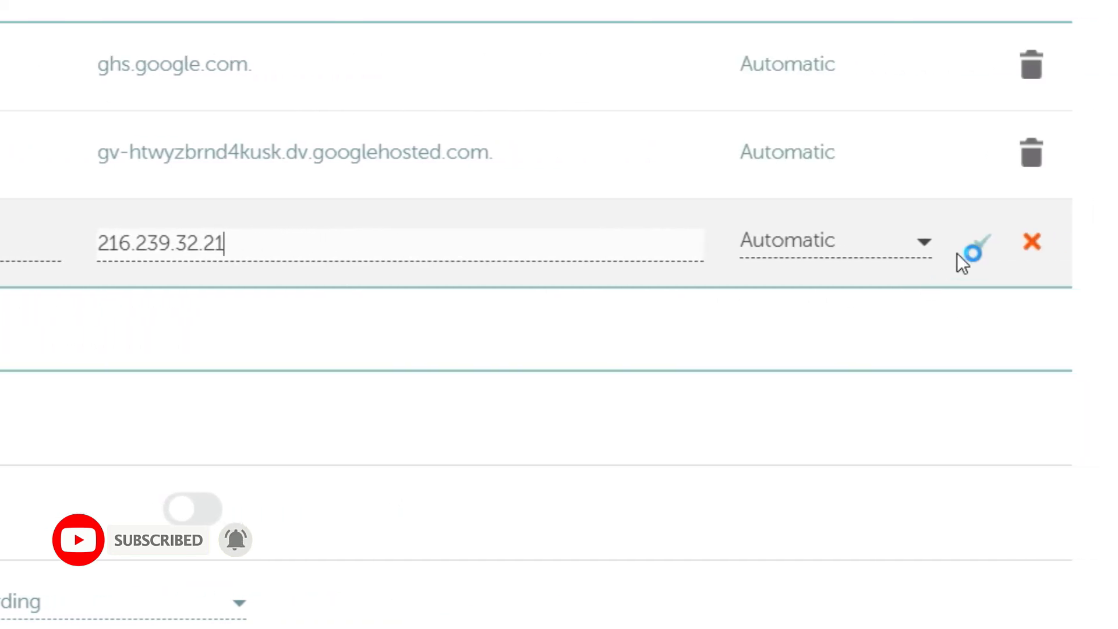
pyautogui.click(984, 244)
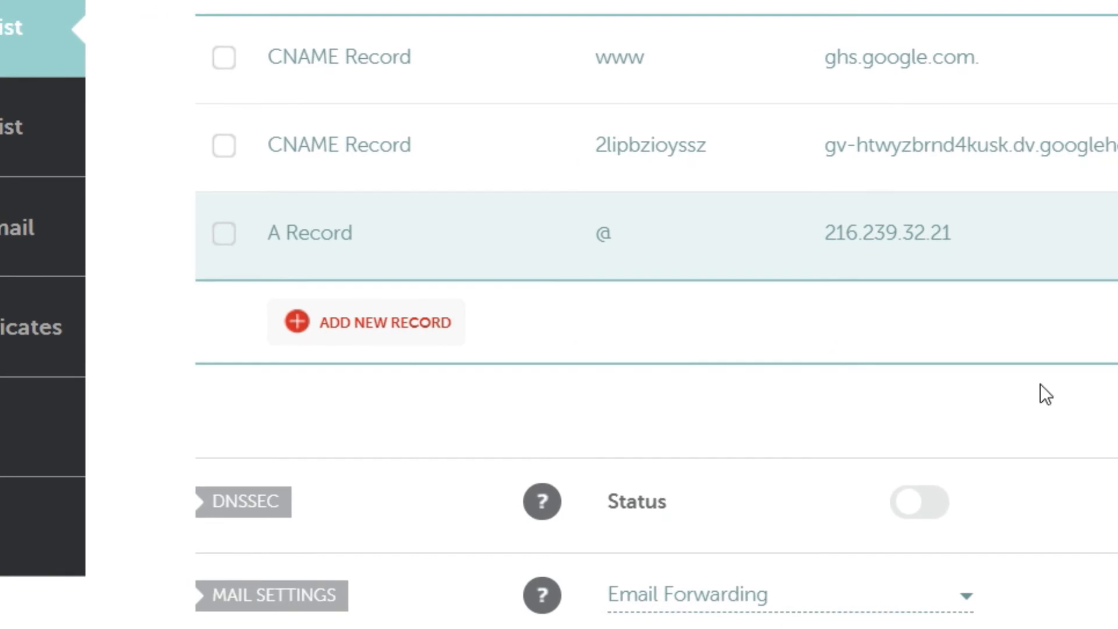
# Add a second A record with host @ and the IP address 216.239.34.21 copied from the help article
pyautogui.click(382, 329)
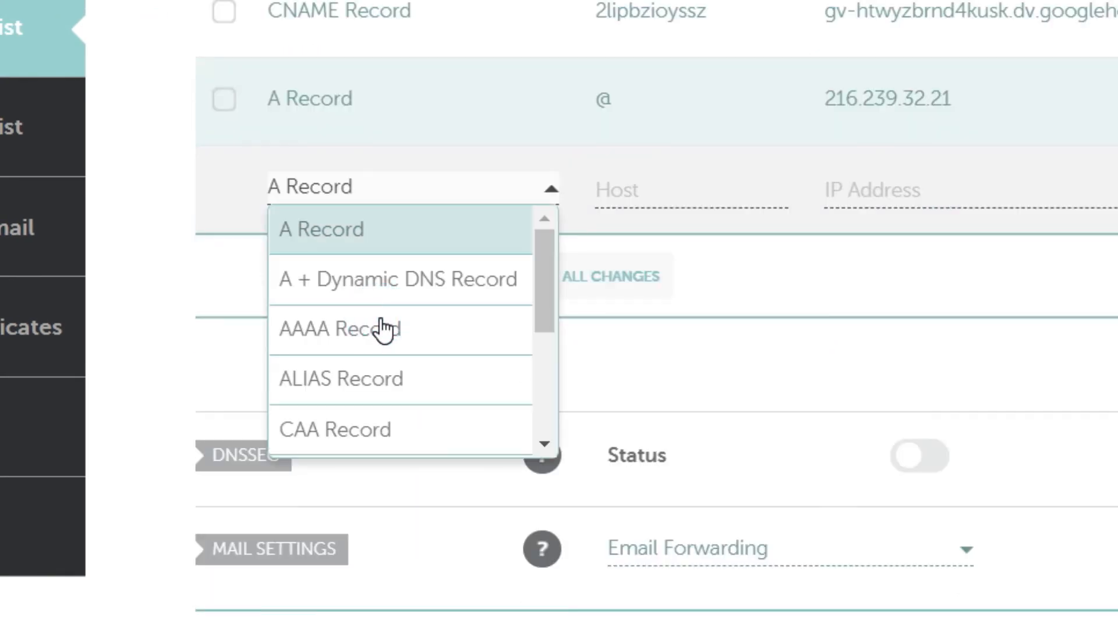
pyautogui.click(348, 226)
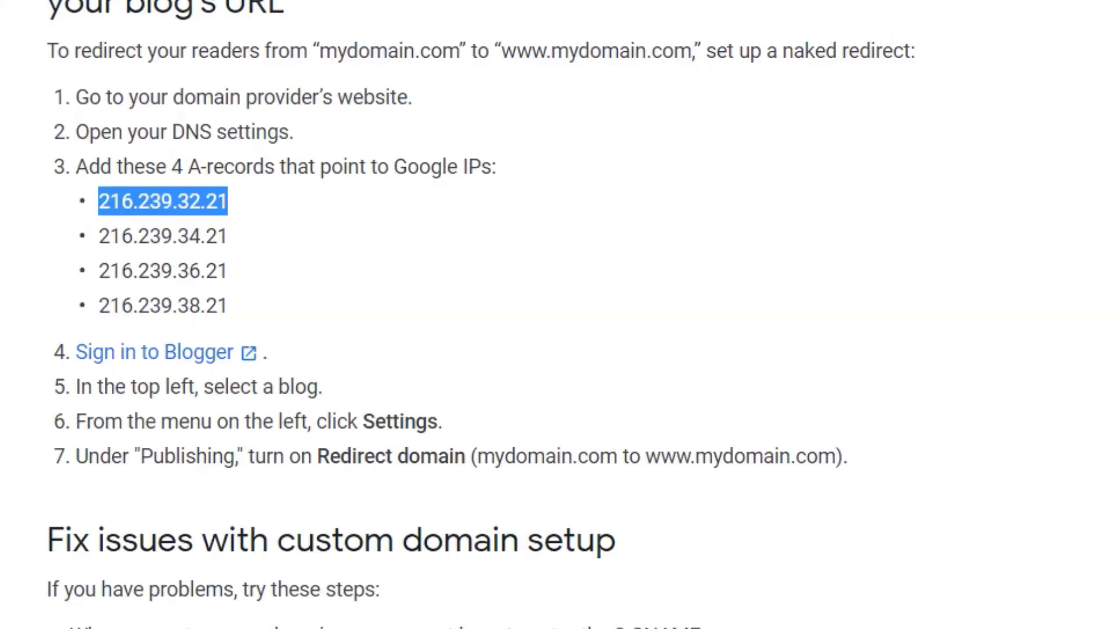
pyautogui.moveTo(97, 239); pyautogui.dragTo(245, 240)
pyautogui.hotkey('ctrl', 'c')
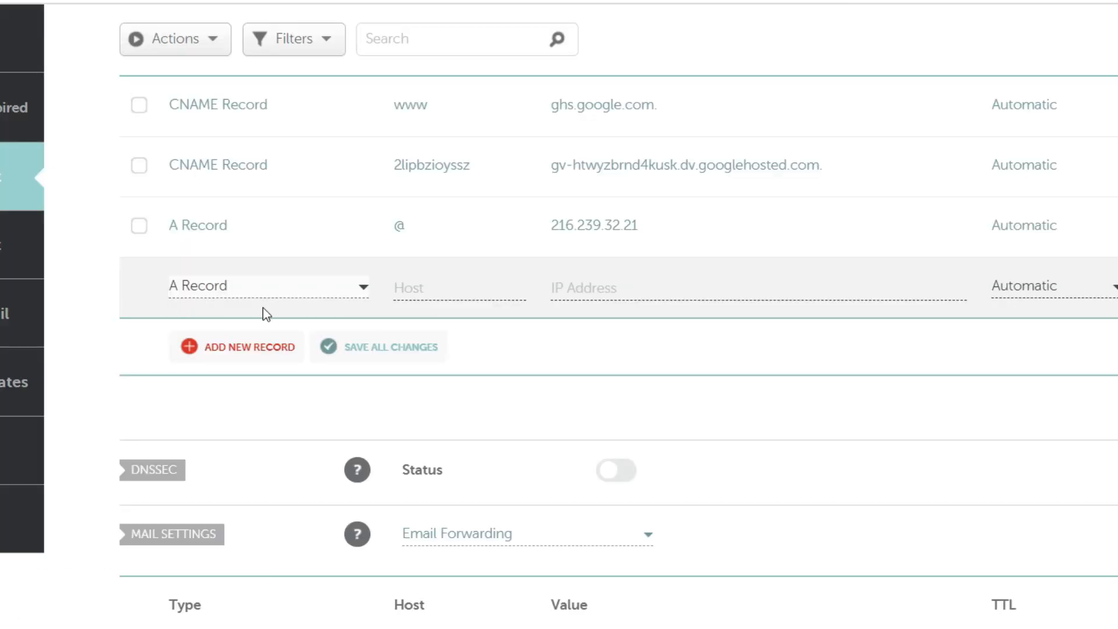
pyautogui.click(415, 287)
pyautogui.write('@')
pyautogui.click(586, 287)
pyautogui.hotkey('ctrl', 'v')
# Add a third A record with host @ and the IP address 216.239.36.21 from the help article, and save it
pyautogui.click(380, 346)
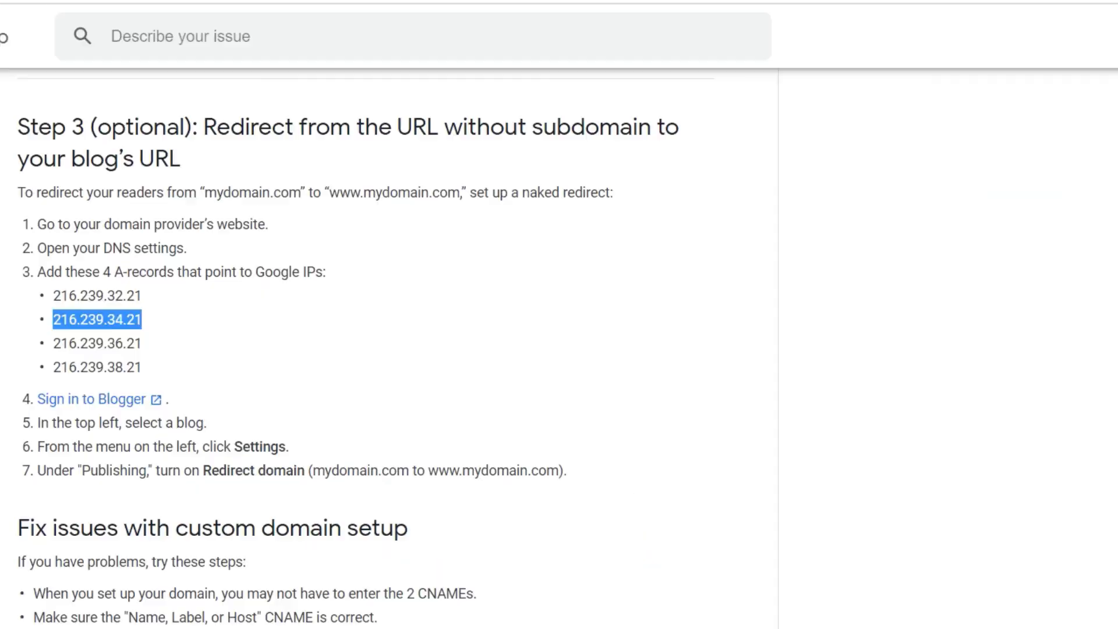
pyautogui.moveTo(53, 344); pyautogui.dragTo(147, 347)
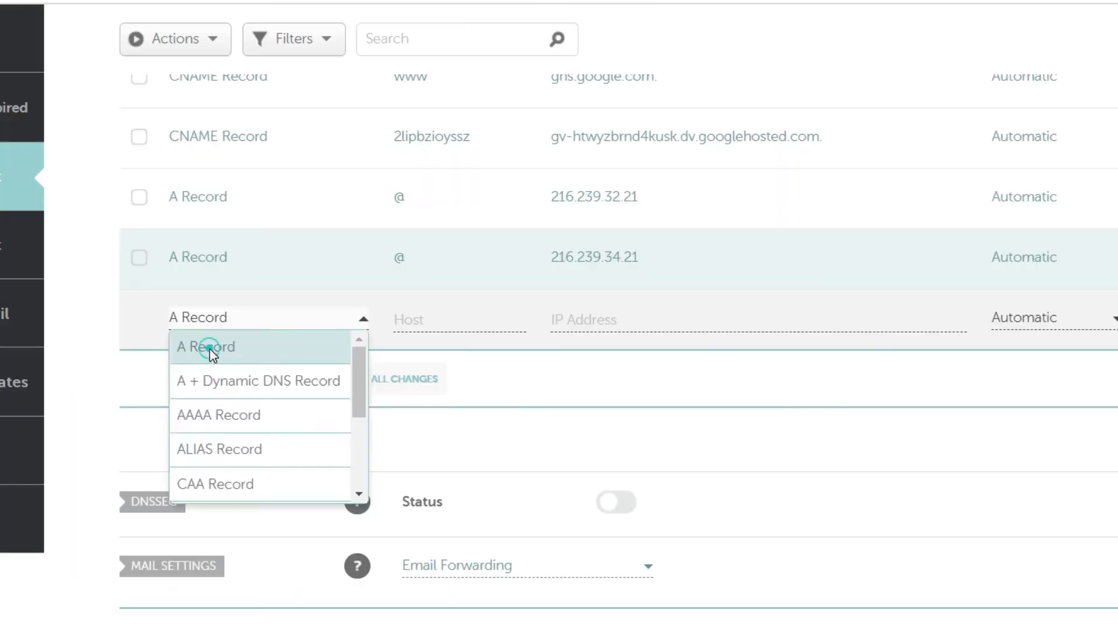
pyautogui.click(210, 350)
pyautogui.click(437, 318)
pyautogui.write('@')
pyautogui.click(631, 319)
pyautogui.write('216.239.36.21')
pyautogui.press('Return')
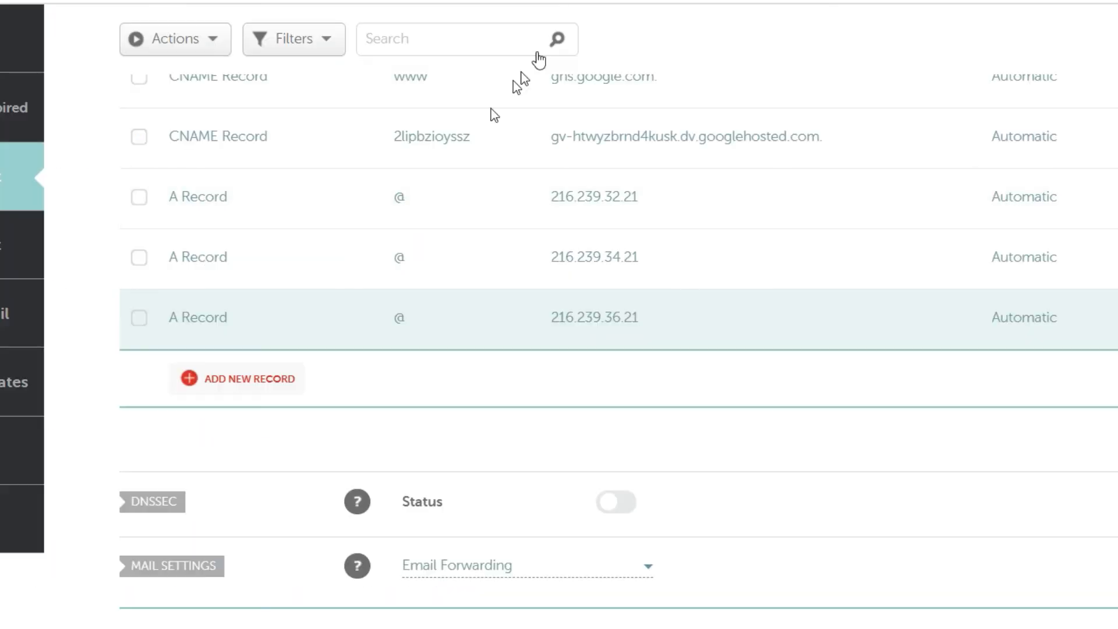
# Add a fourth A record in Namecheap with host @ and the IP address 216.239.38.21 from the help article, and save it
pyautogui.click(249, 378)
pyautogui.click(198, 345)
pyautogui.click(414, 310)
pyautogui.write('@')
pyautogui.click(411, 317)
pyautogui.click(576, 319)
pyautogui.write('216.239.38.21')
pyautogui.press('Return')
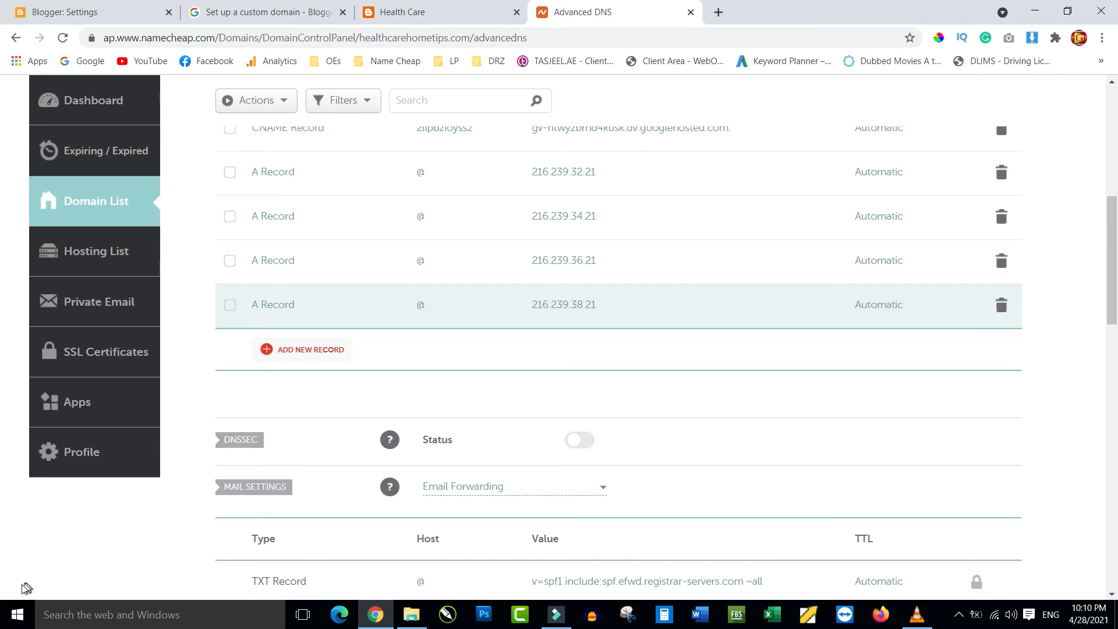
pyautogui.click(76, 12)
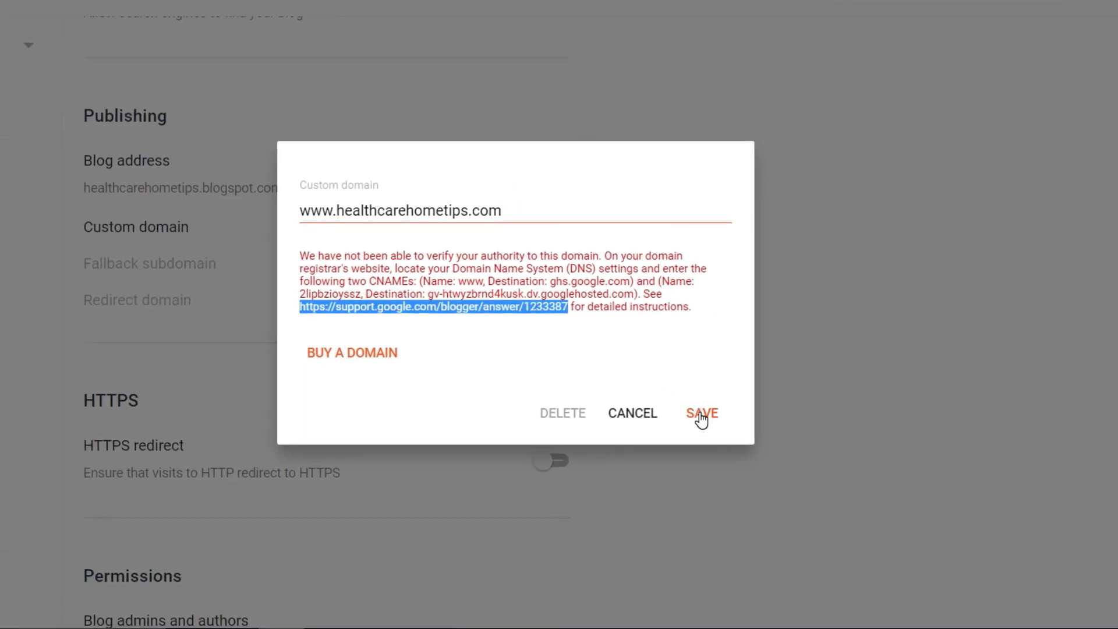
pyautogui.click(702, 415)
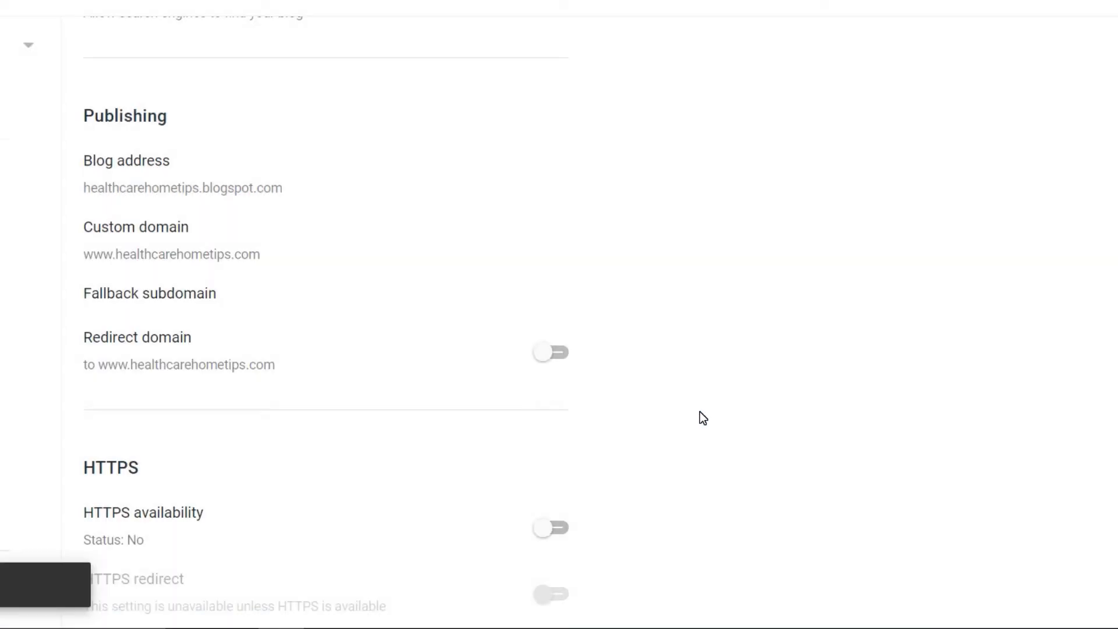
pyautogui.scroll(-6, 522, 385)
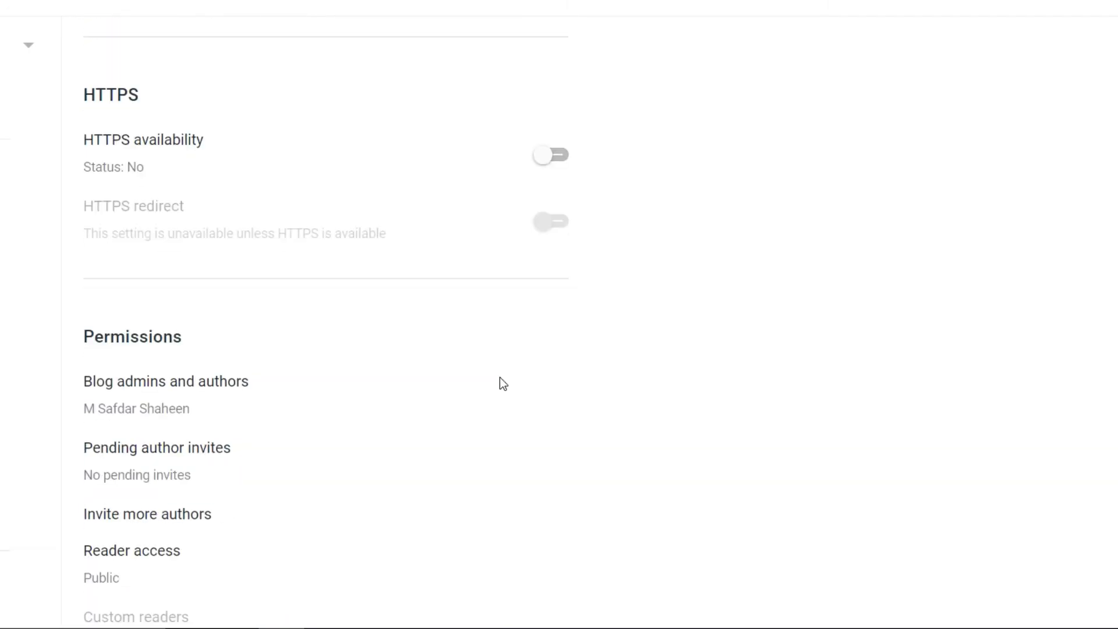
pyautogui.scroll(-3, 500, 378)
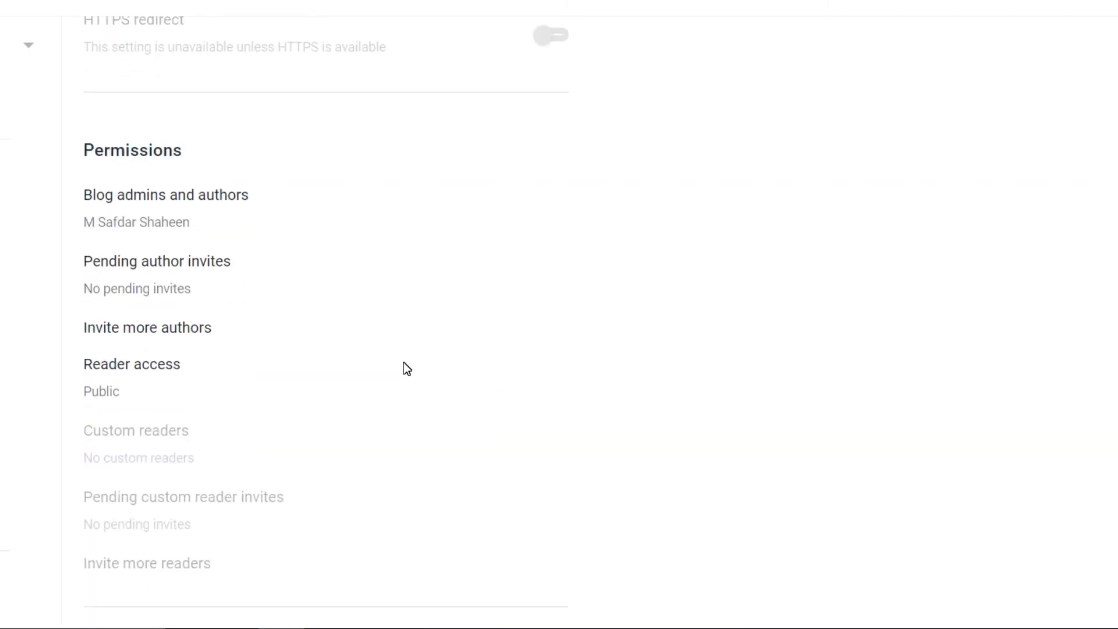
pyautogui.scroll(-3, 403, 363)
pyautogui.scroll(10, 407, 368)
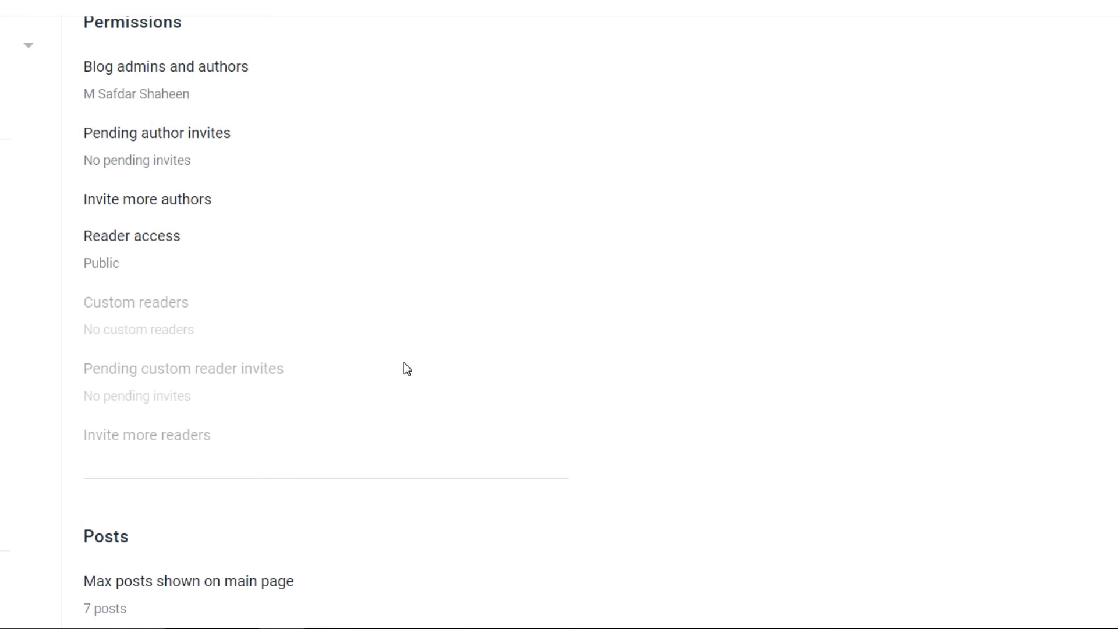
pyautogui.scroll(-2, 299, 340)
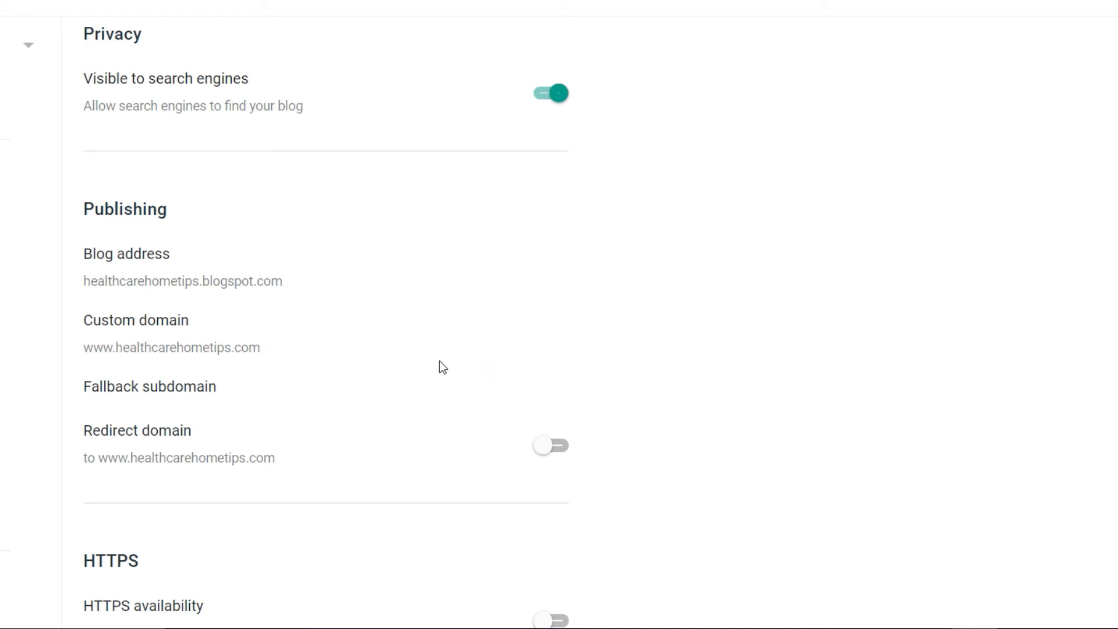
pyautogui.scroll(-3, 347, 349)
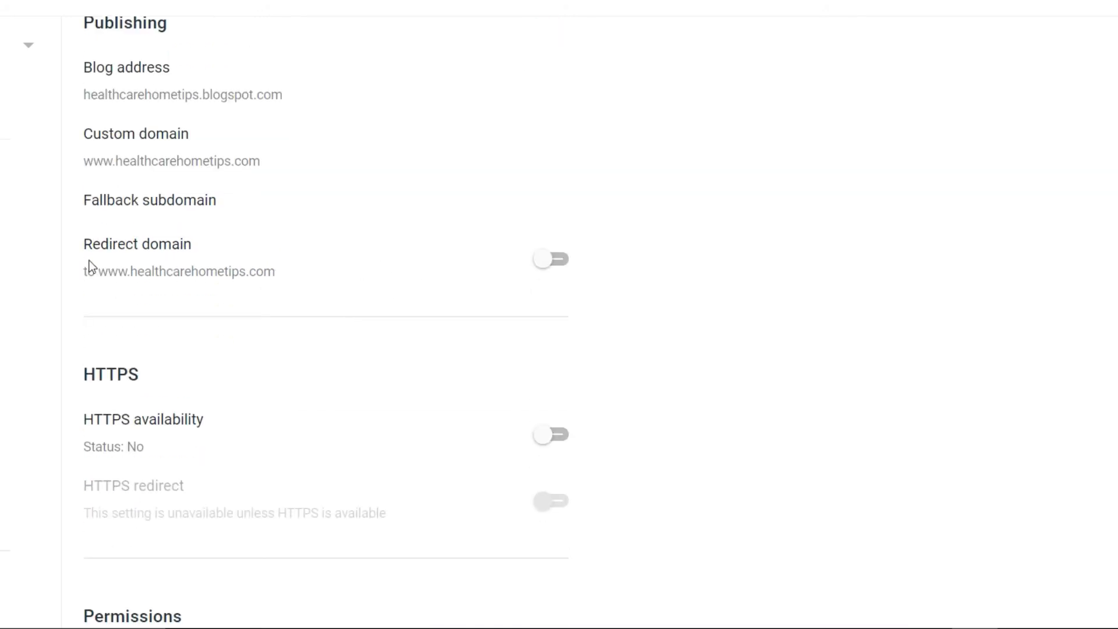
pyautogui.click(558, 259)
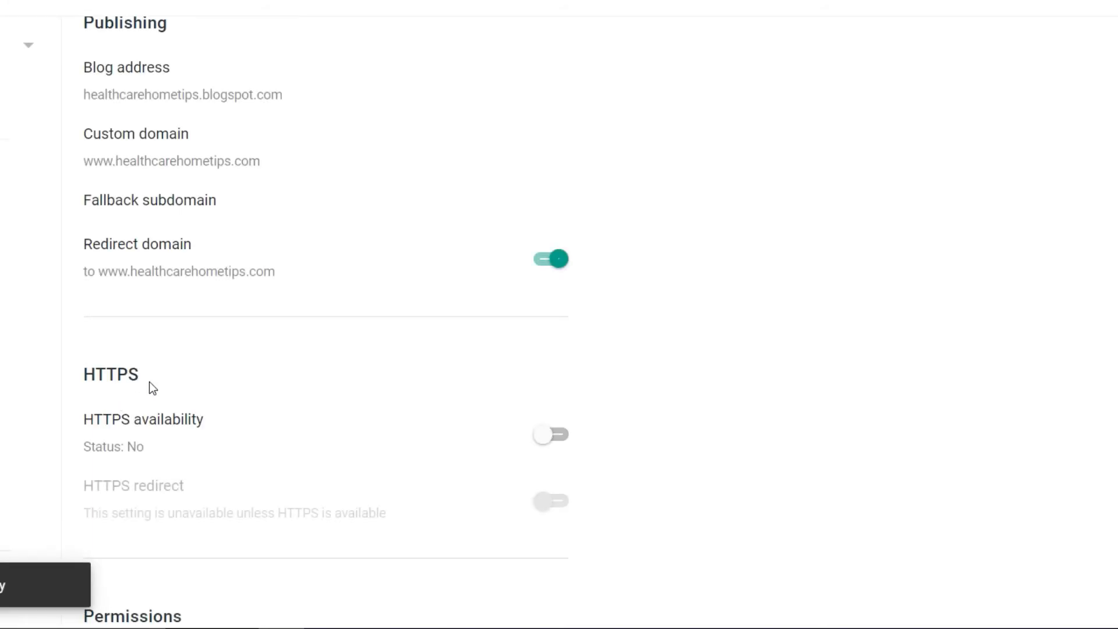
pyautogui.scroll(-3, 285, 382)
pyautogui.click(554, 251)
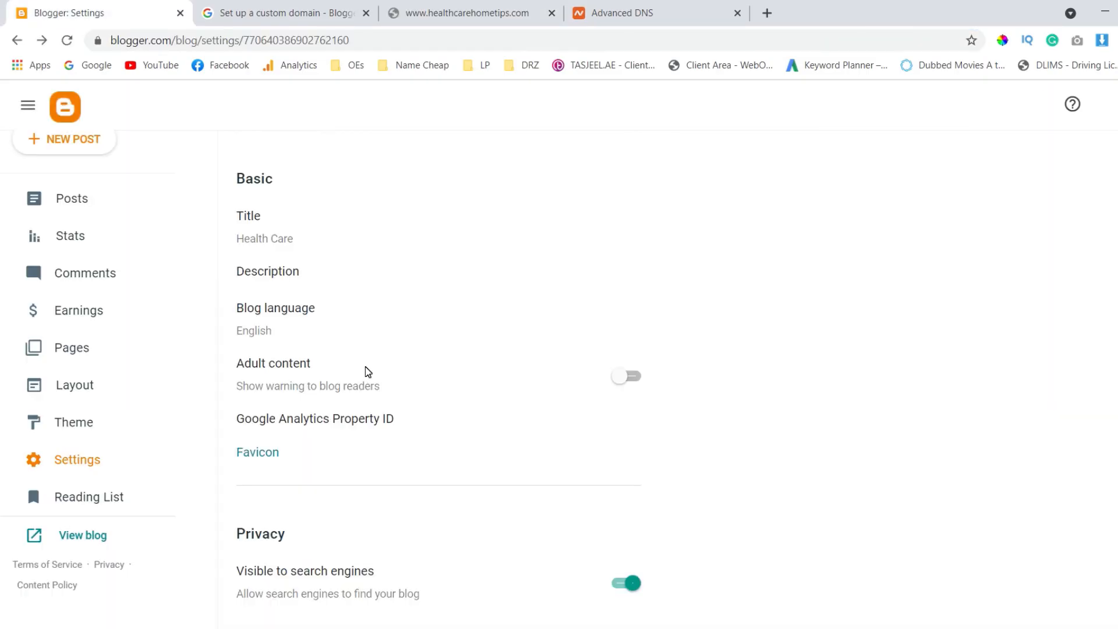
# Check the HTTPS availability status in the blog's settings and look over the neighbouring sections
pyautogui.scroll(-15, 368, 371)
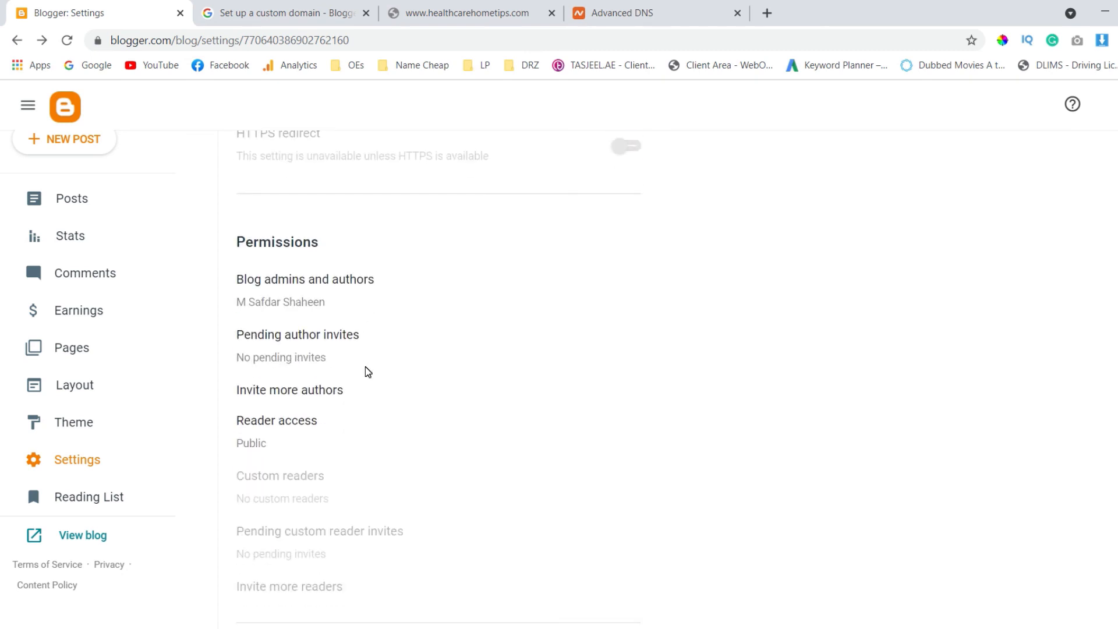
pyautogui.scroll(4, 368, 372)
pyautogui.click(278, 336)
pyautogui.moveTo(278, 336); pyautogui.dragTo(366, 341)
pyautogui.scroll(-4, 366, 340)
pyautogui.scroll(-3, 457, 366)
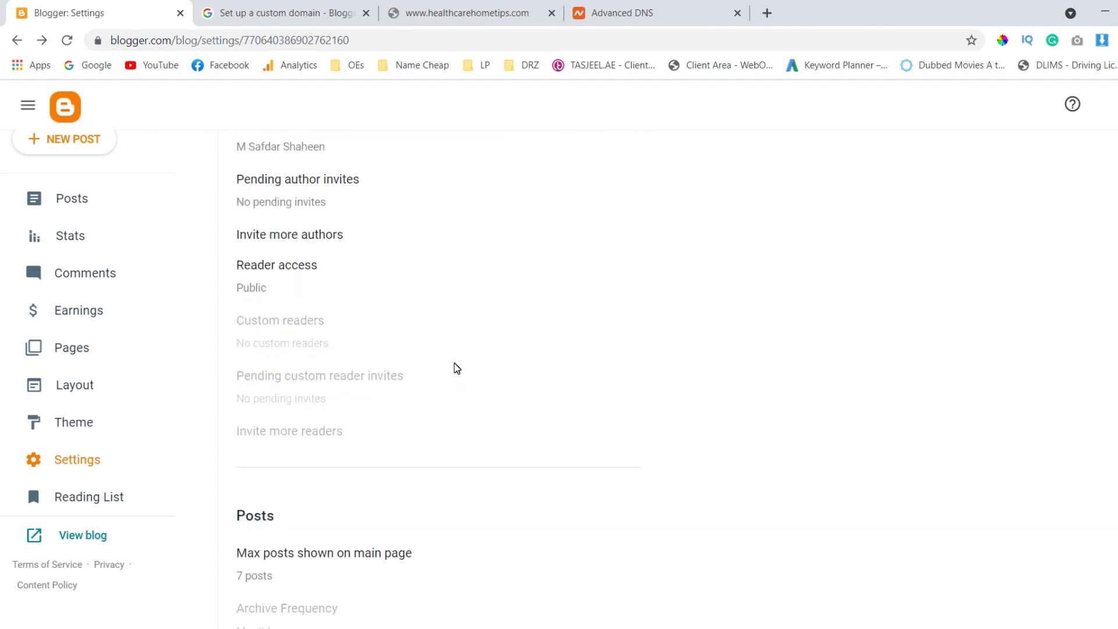
# View the live blog to test the custom domain, and recheck the Publishing and HTTPS settings in Blogger
pyautogui.scroll(8, 457, 368)
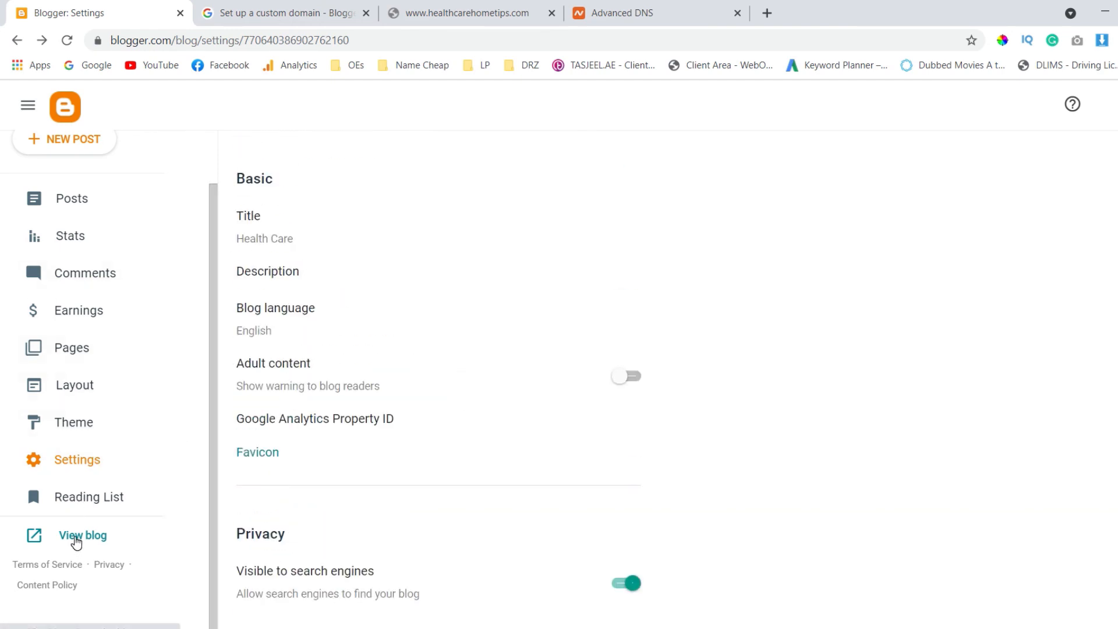
pyautogui.click(75, 539)
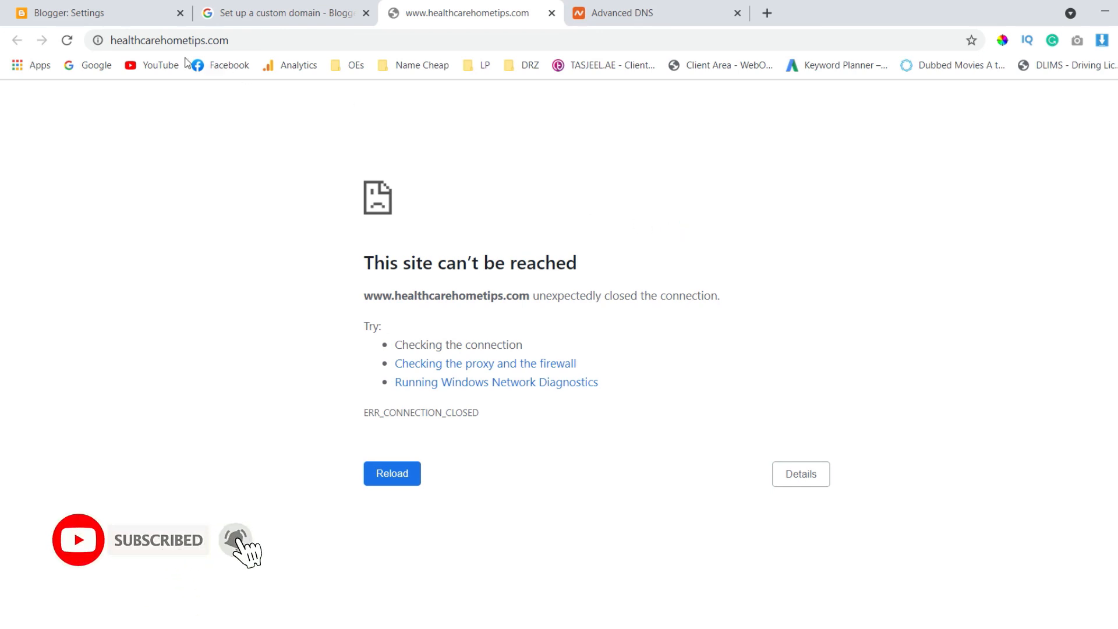
pyautogui.click(96, 12)
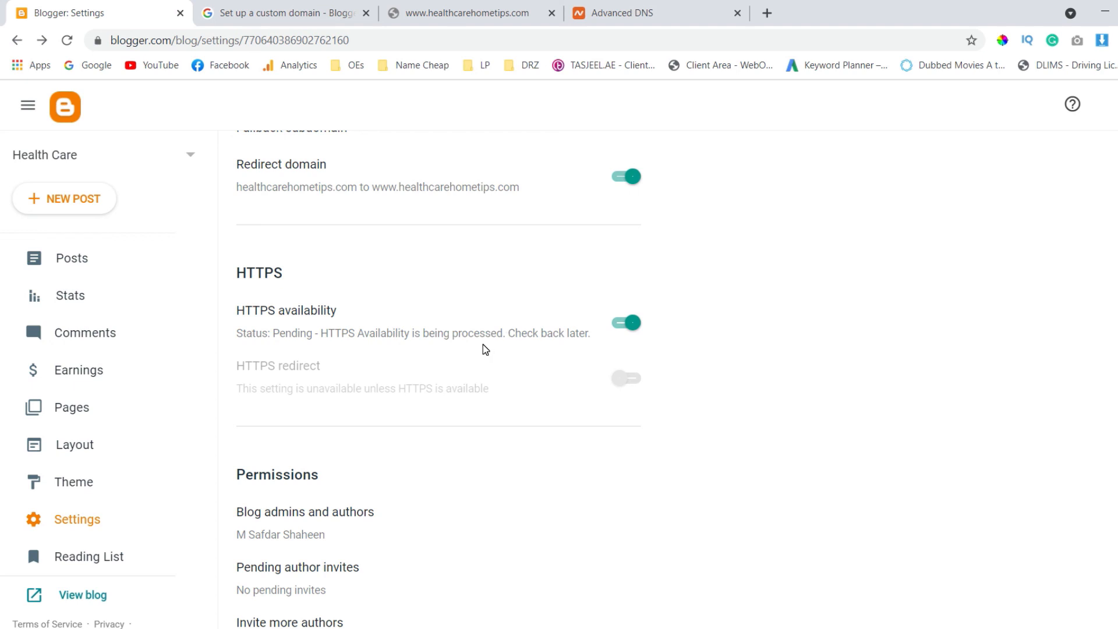
pyautogui.scroll(4, 486, 349)
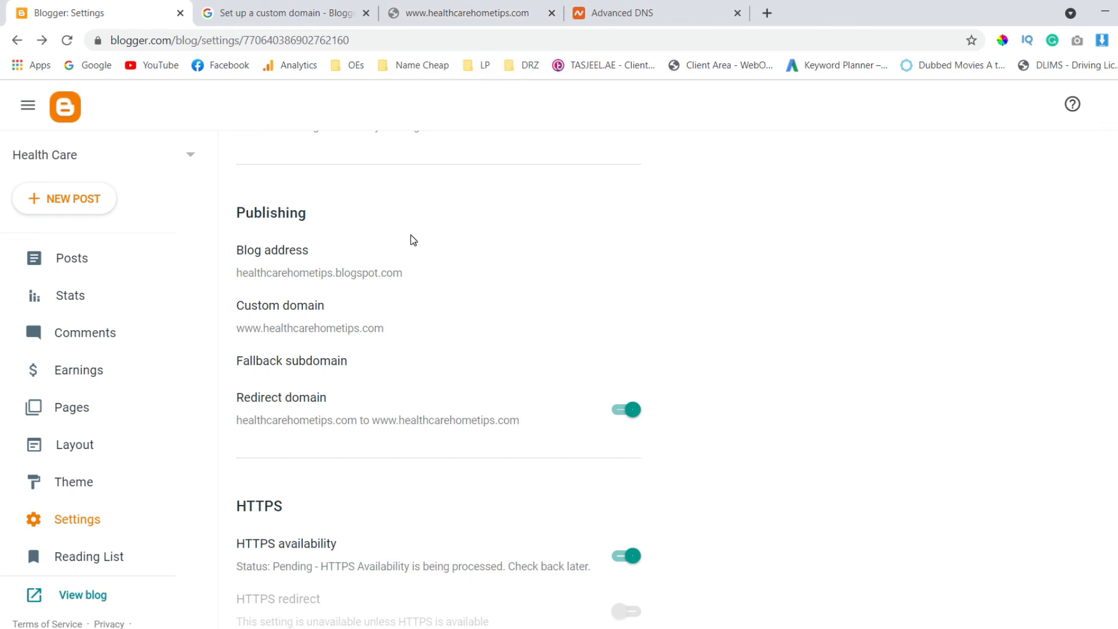
pyautogui.click(76, 595)
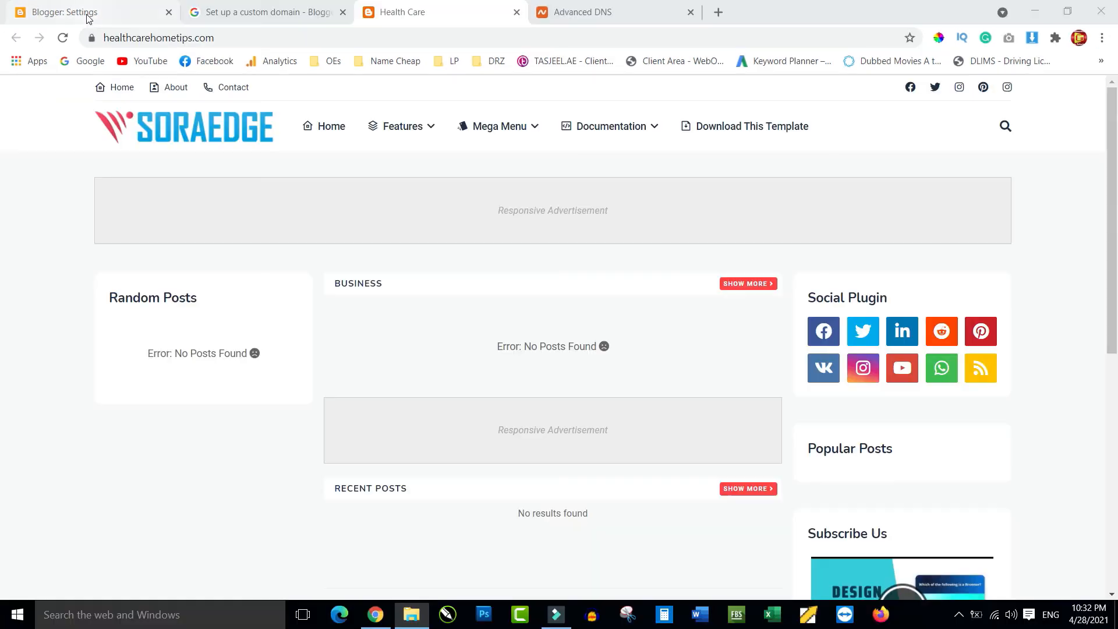
pyautogui.click(93, 14)
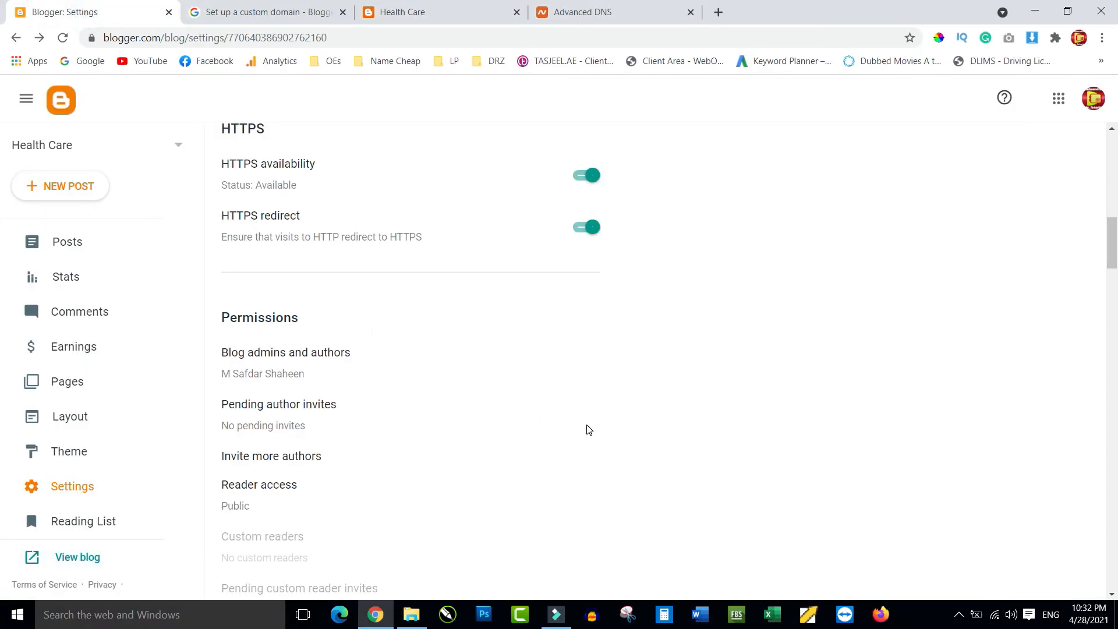
# Check the HTTPS availability status and the HTTPS redirect setting, and view the live blog at healthcarehometips.com
pyautogui.scroll(5, 589, 430)
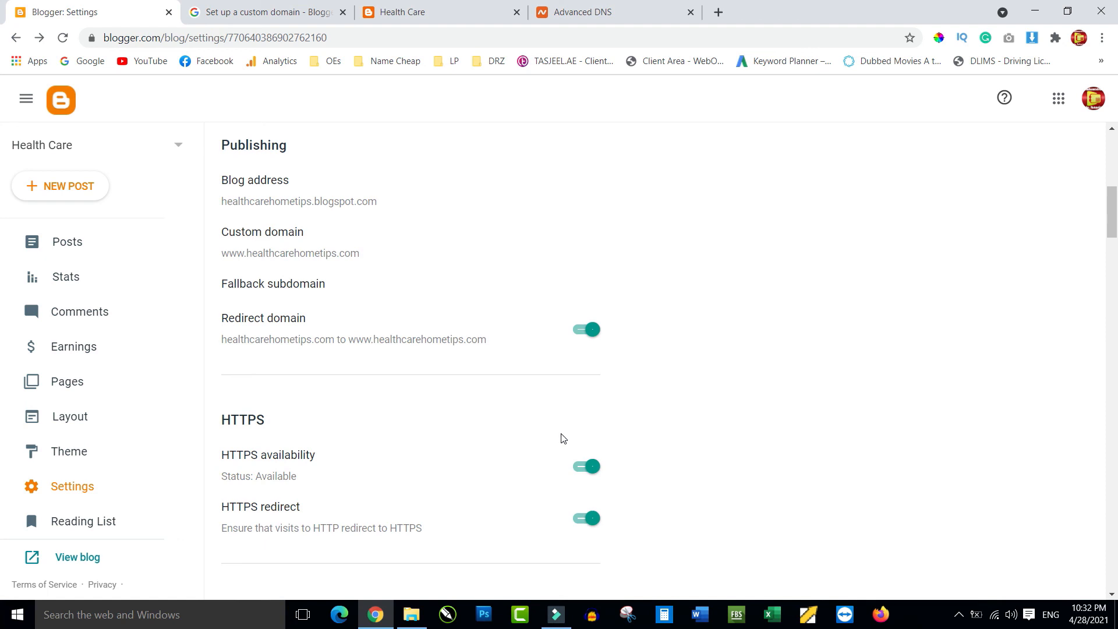
pyautogui.doubleClick(258, 478)
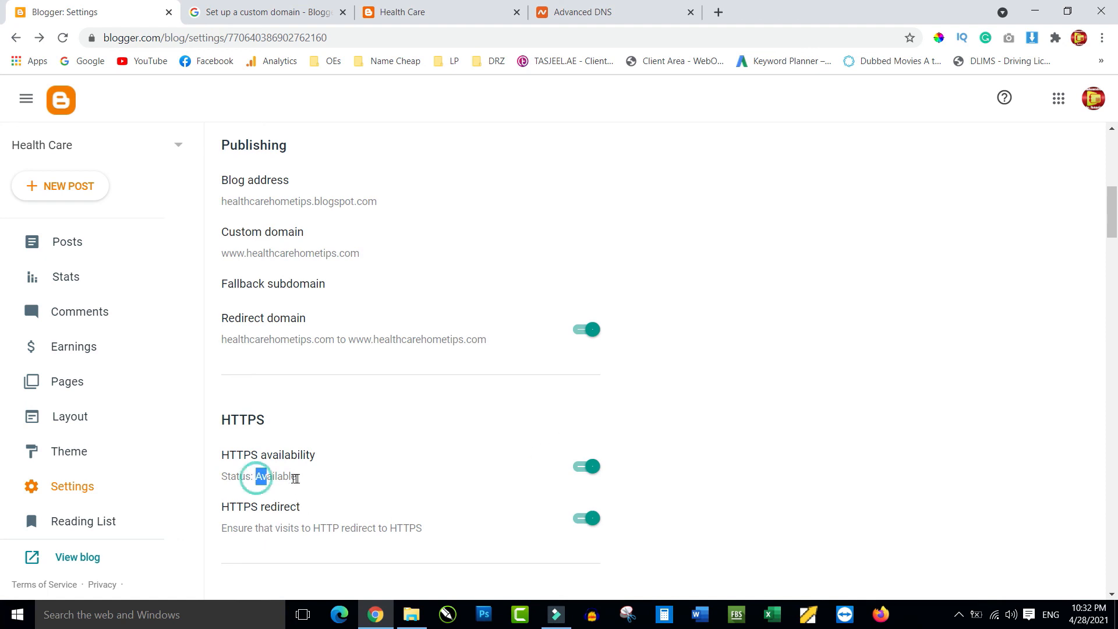
pyautogui.scroll(-1, 326, 460)
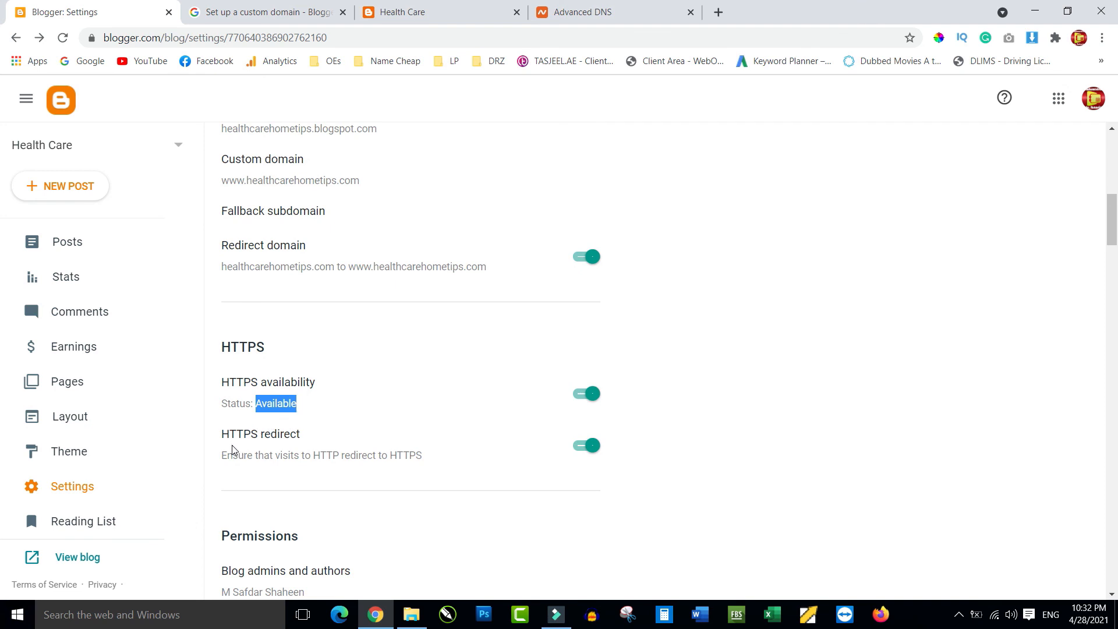
pyautogui.moveTo(222, 434); pyautogui.dragTo(319, 438)
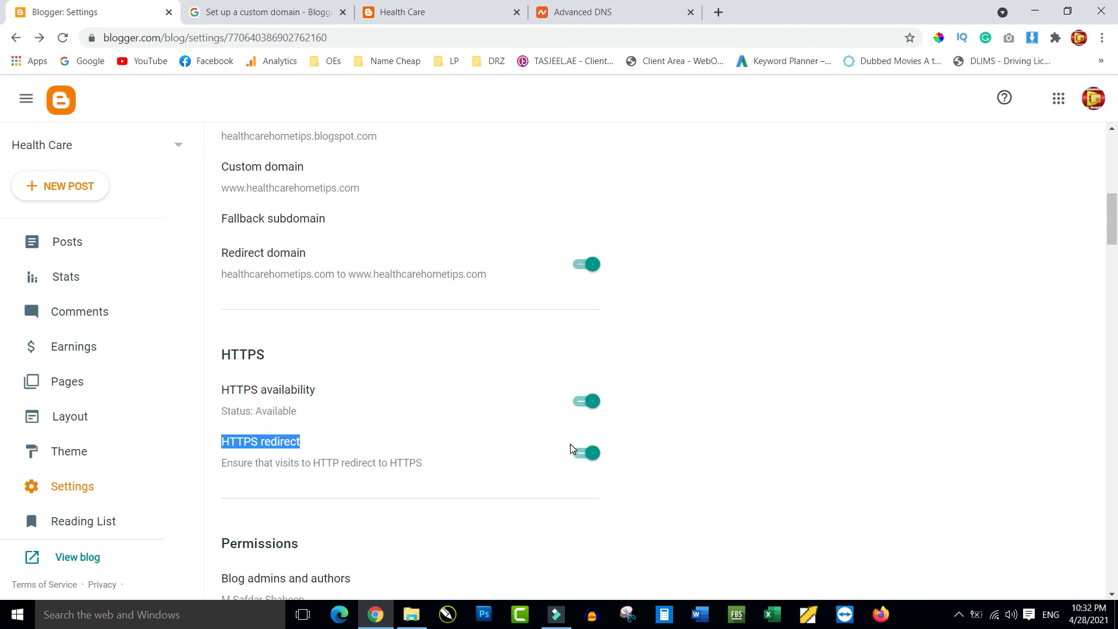
pyautogui.scroll(5, 574, 452)
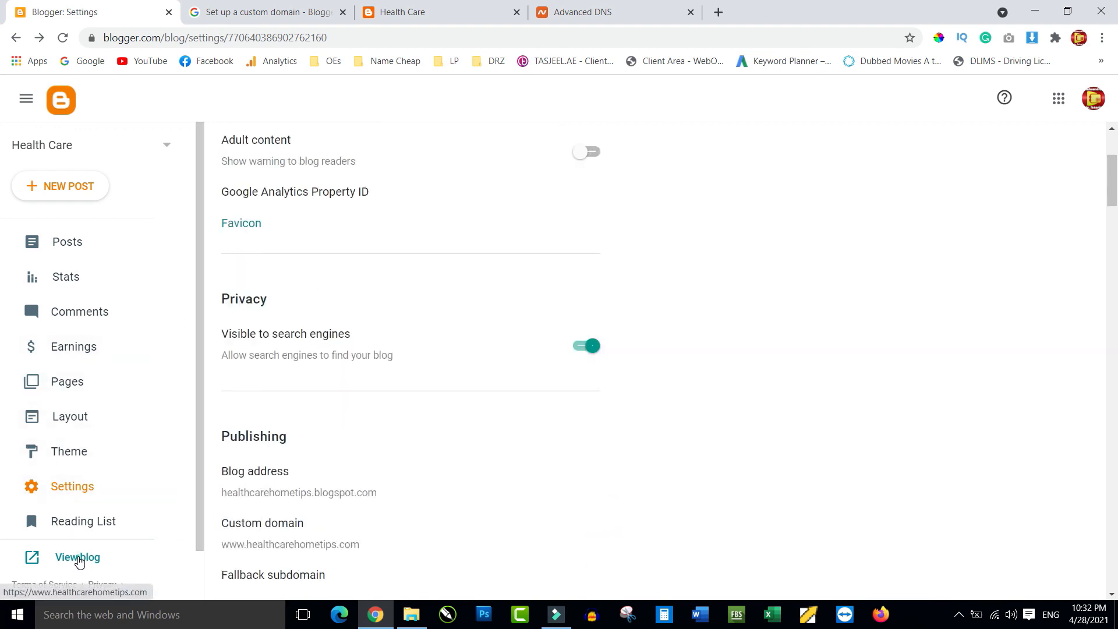
pyautogui.click(79, 559)
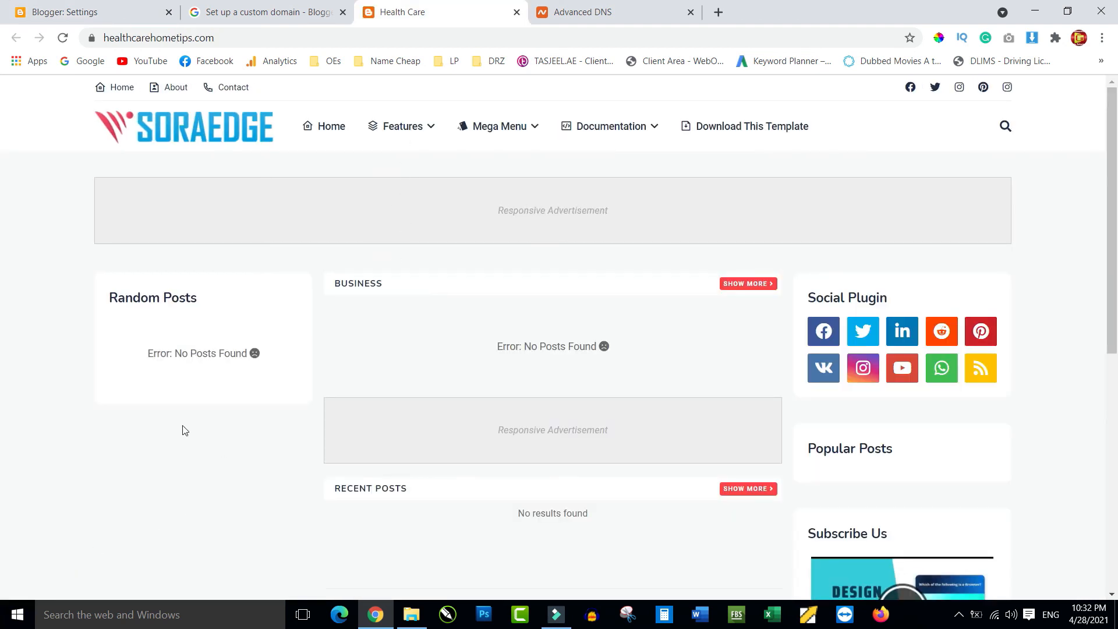